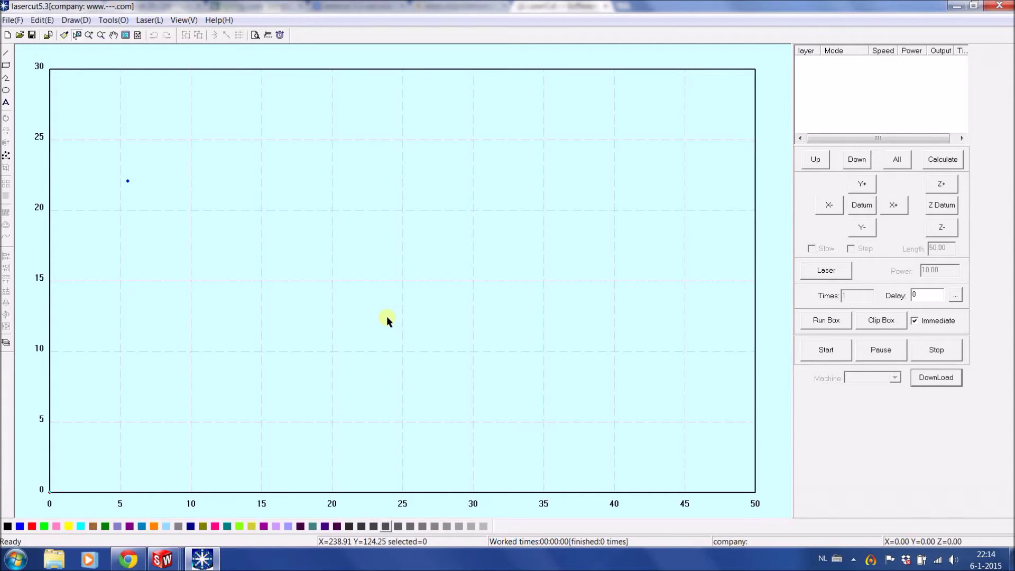
Create a new blank drawing with an empty 50 × 30 work area
{"action": "left_click", "coordinate": [11, 21]}
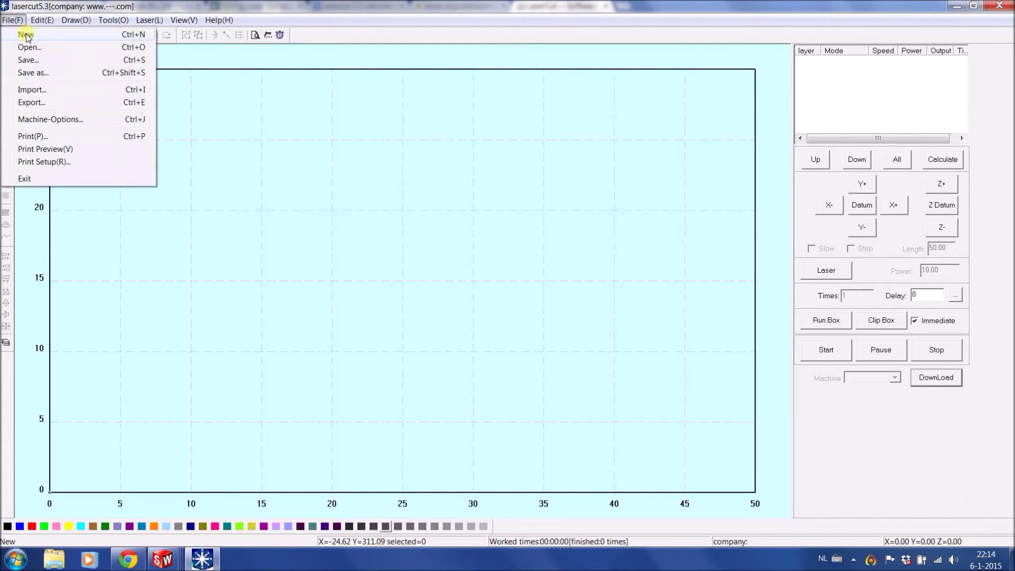
{"action": "left_click", "coordinate": [26, 35]}
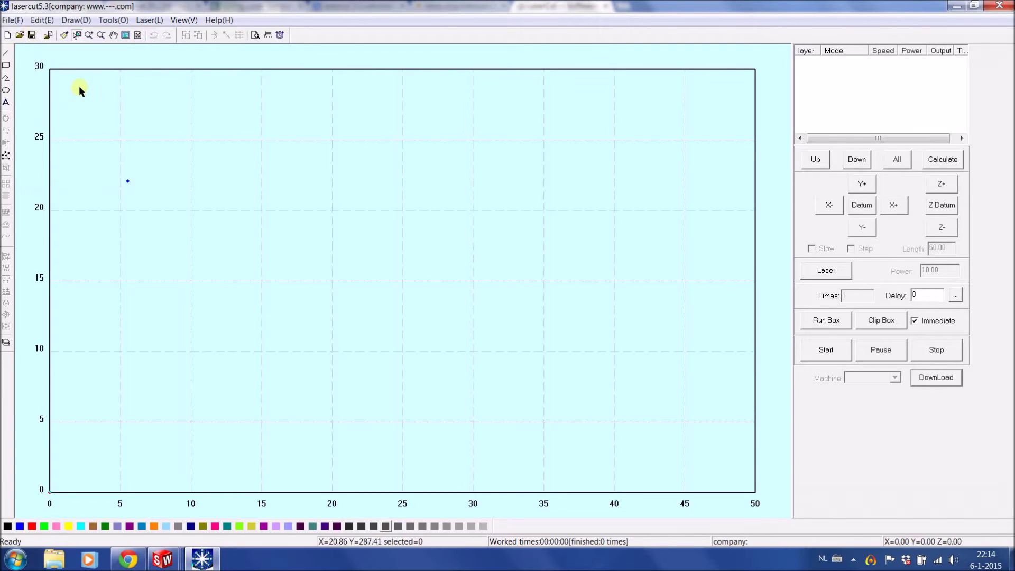
{"action": "left_click", "coordinate": [12, 20]}
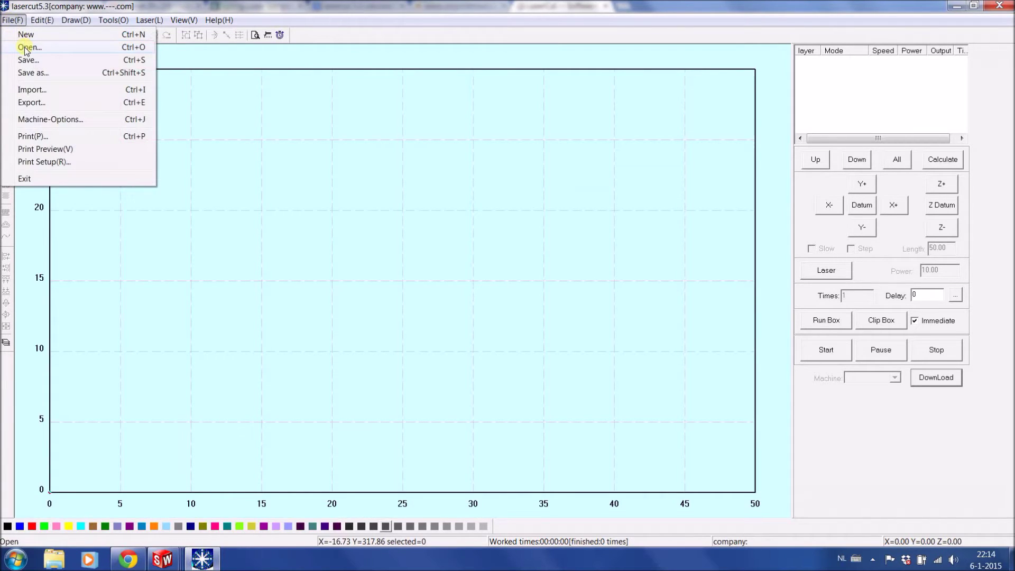
Import '(2015-01-02) cup holder version 3' as a DXF-AutoCAD file onto the canvas
{"action": "left_click", "coordinate": [27, 91]}
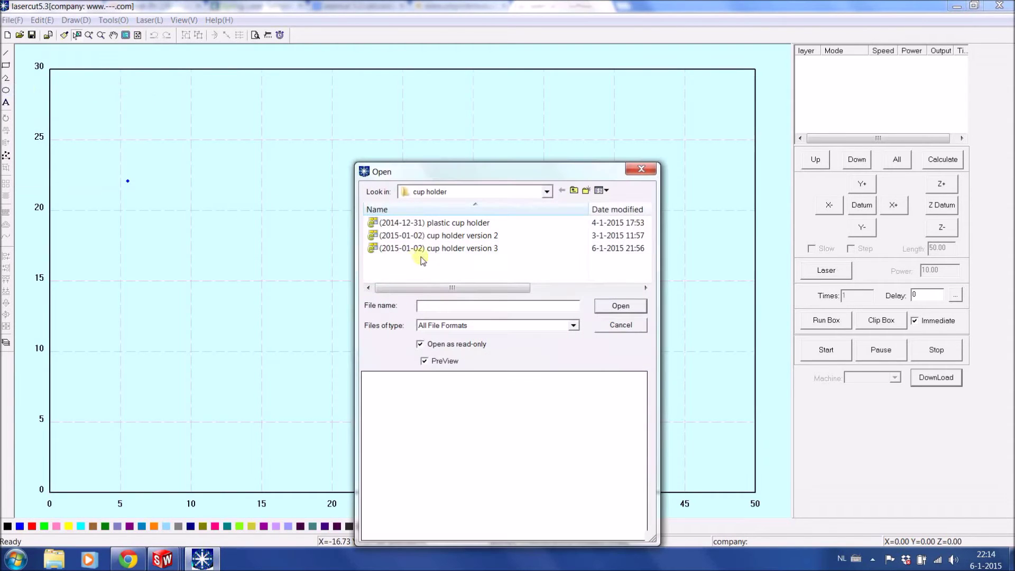
{"action": "left_click", "coordinate": [423, 249]}
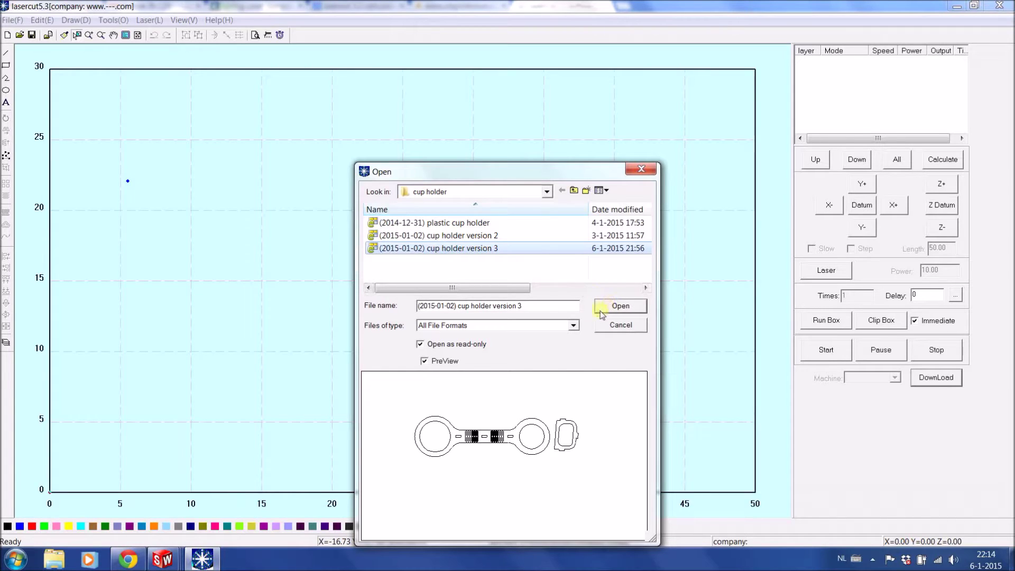
{"action": "left_click", "coordinate": [572, 325]}
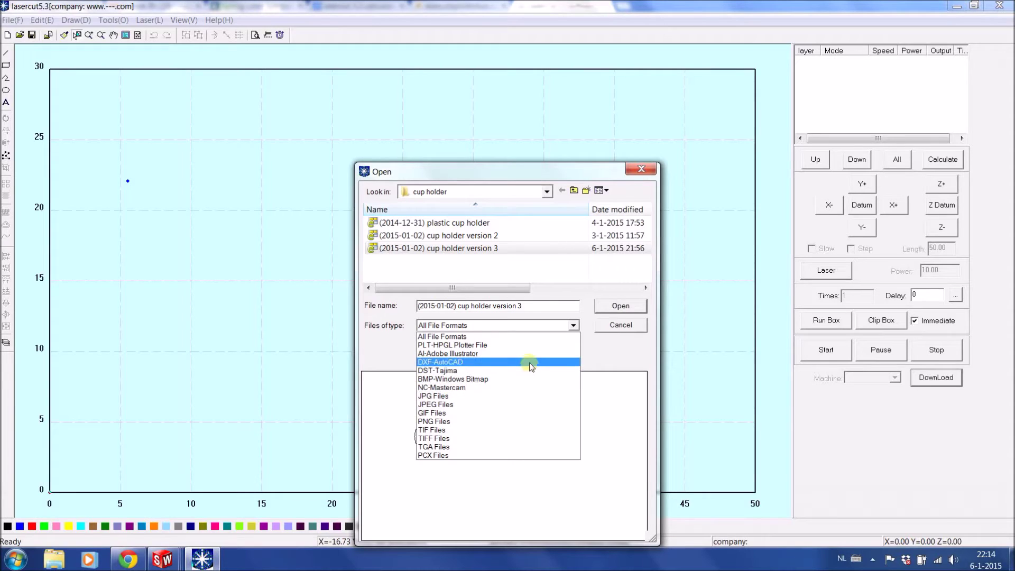
{"action": "left_click", "coordinate": [506, 362]}
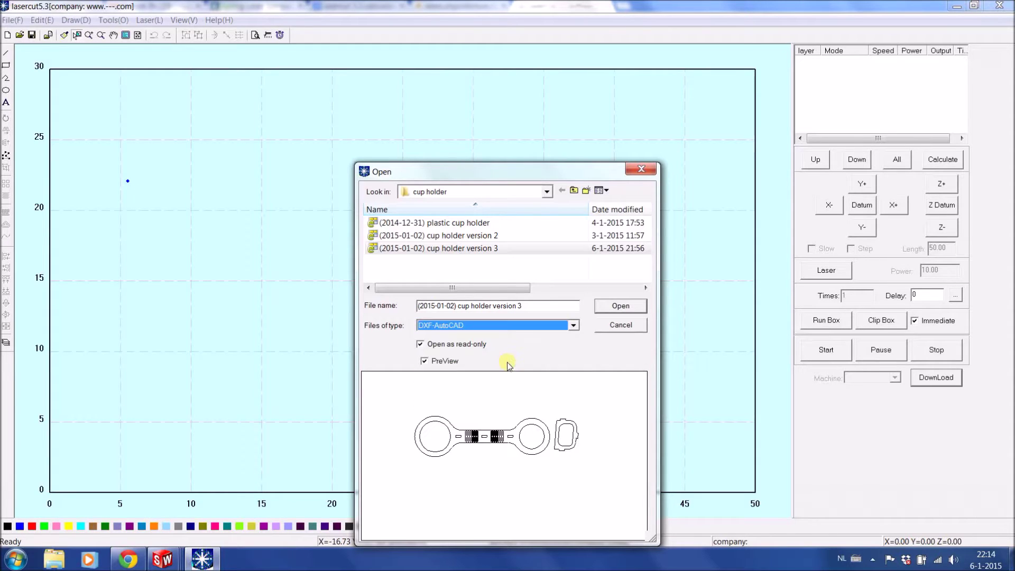
{"action": "left_click", "coordinate": [612, 308]}
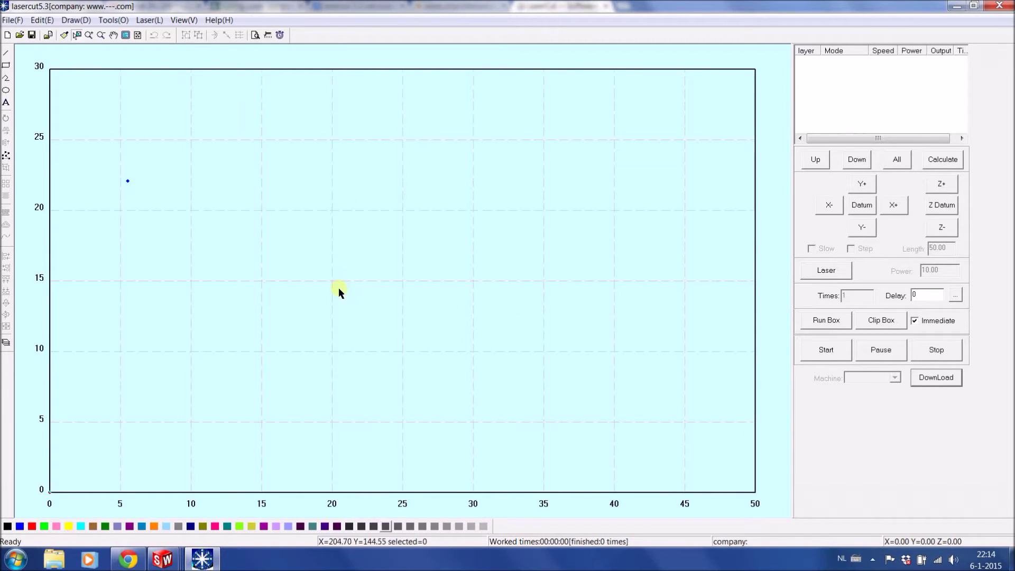
{"action": "left_click", "coordinate": [9, 20]}
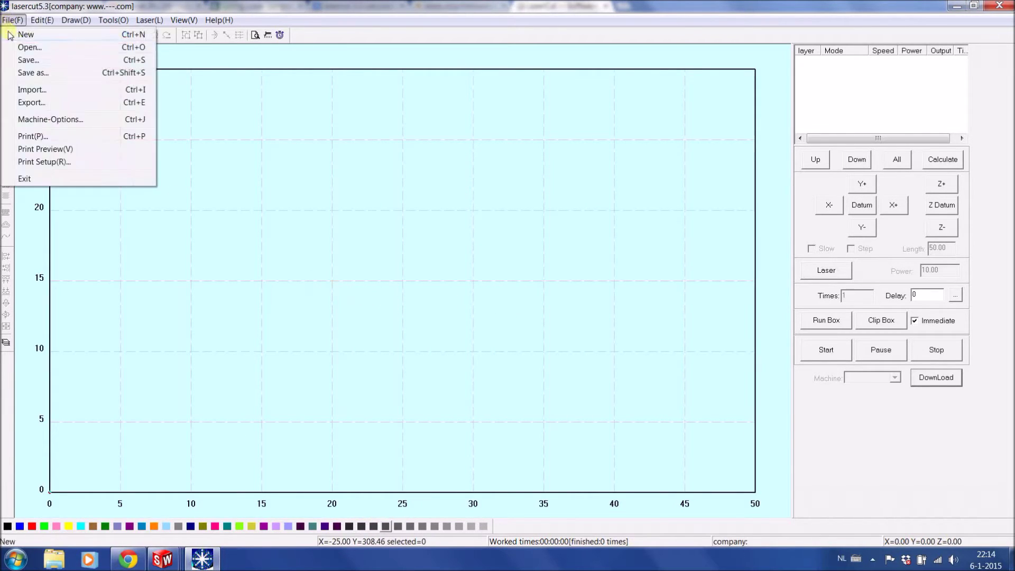
{"action": "left_click", "coordinate": [26, 87]}
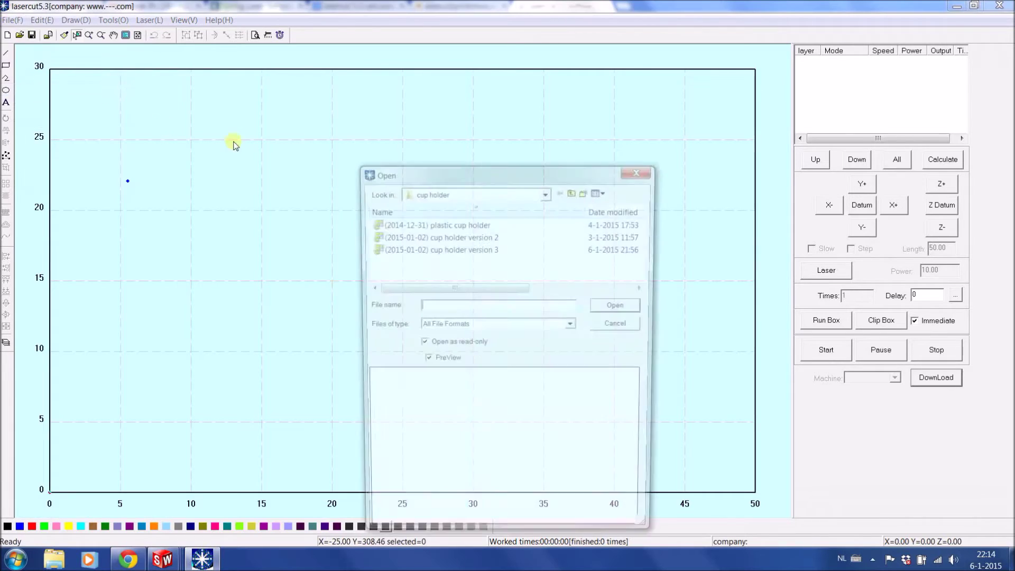
{"action": "left_click", "coordinate": [426, 248]}
{"action": "left_click", "coordinate": [613, 306]}
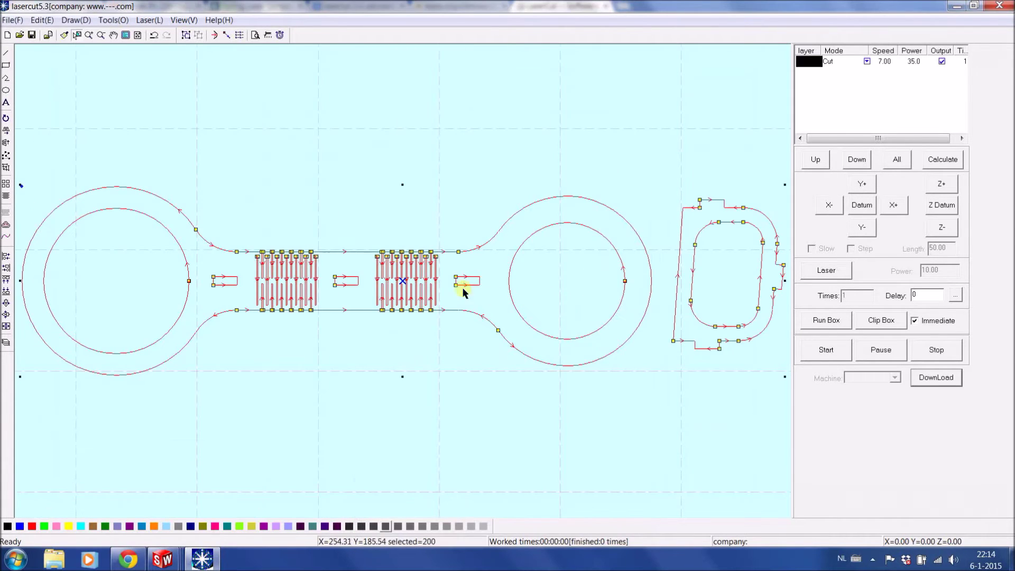
Zoom out and back in to see all of the cup holder's red cut paths
{"action": "scroll", "coordinate": [403, 266], "scroll_direction": "down", "scroll_amount": 1}
{"action": "scroll", "coordinate": [403, 266], "scroll_direction": "down", "scroll_amount": 1}
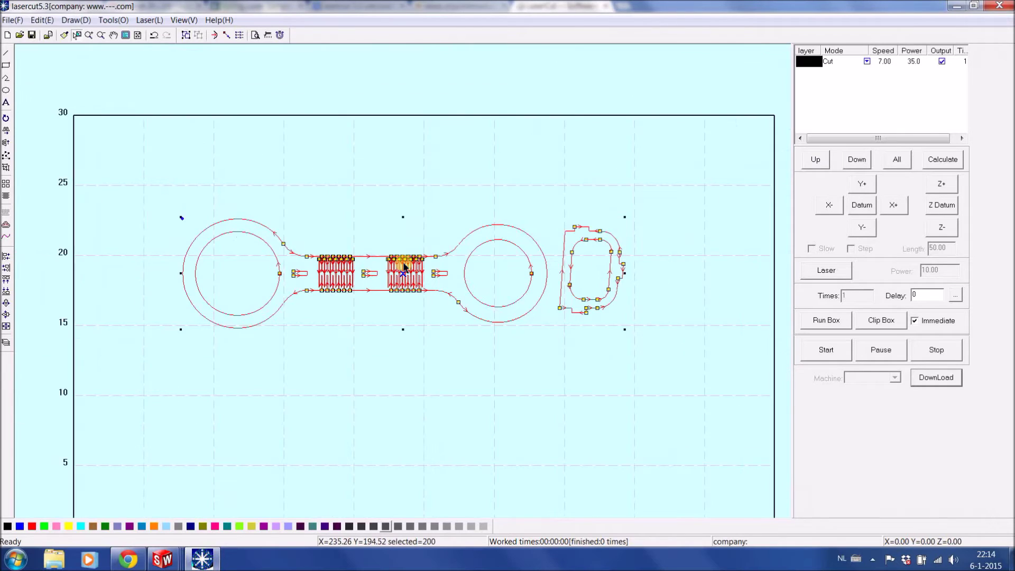
{"action": "scroll", "coordinate": [403, 265], "scroll_direction": "down", "scroll_amount": 1}
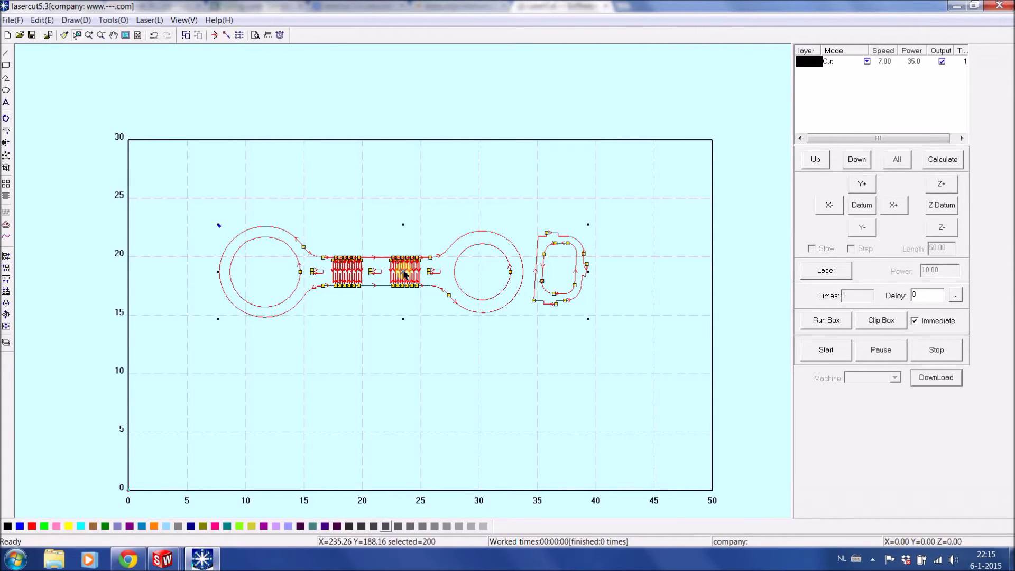
{"action": "scroll", "coordinate": [378, 303], "scroll_direction": "up", "scroll_amount": 2}
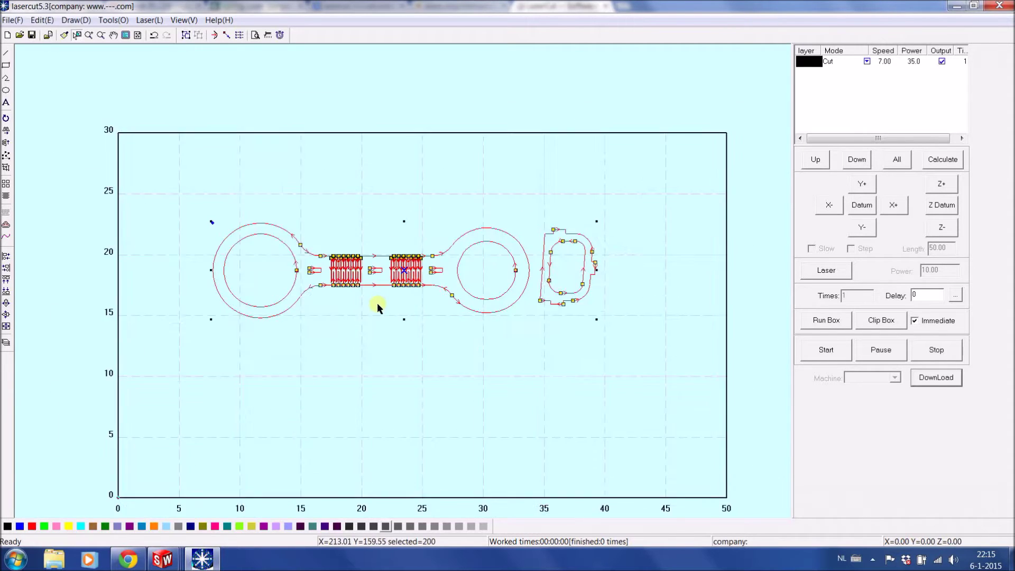
{"action": "left_click", "coordinate": [13, 20]}
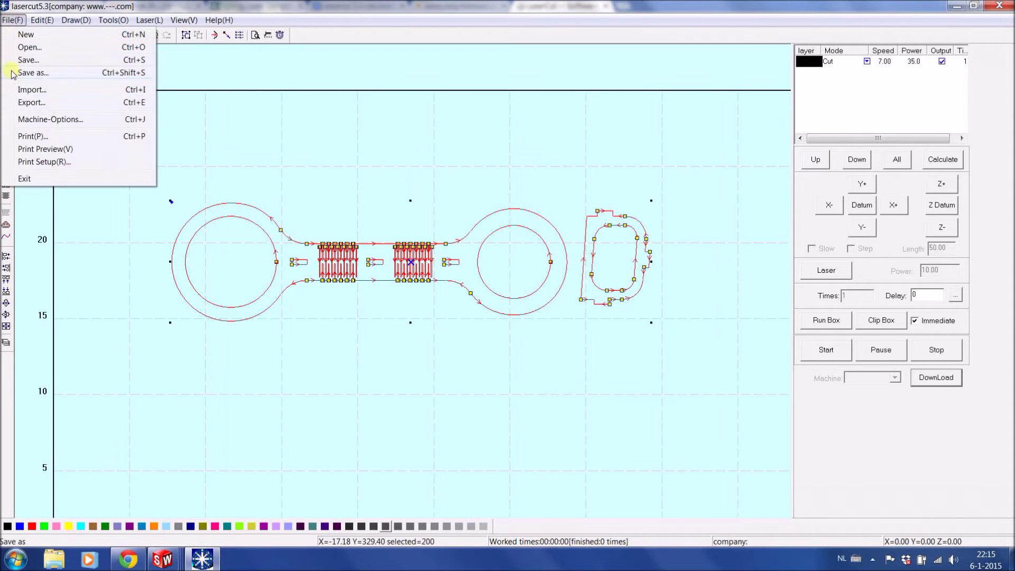
Review the Motion-Card, Worktable (500 × 300) and Feeding machine options and save them
{"action": "left_click", "coordinate": [47, 120]}
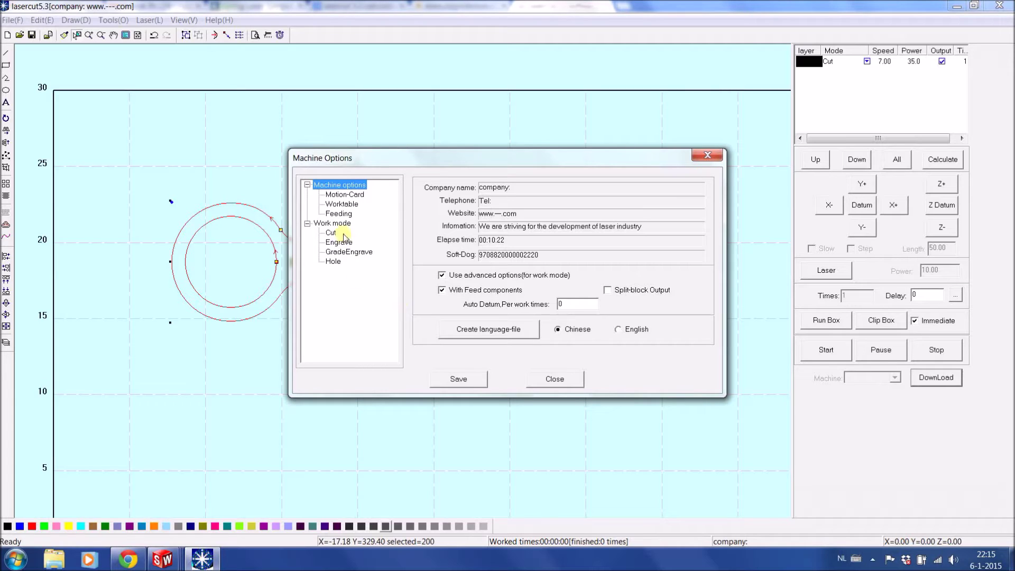
{"action": "left_click", "coordinate": [336, 195]}
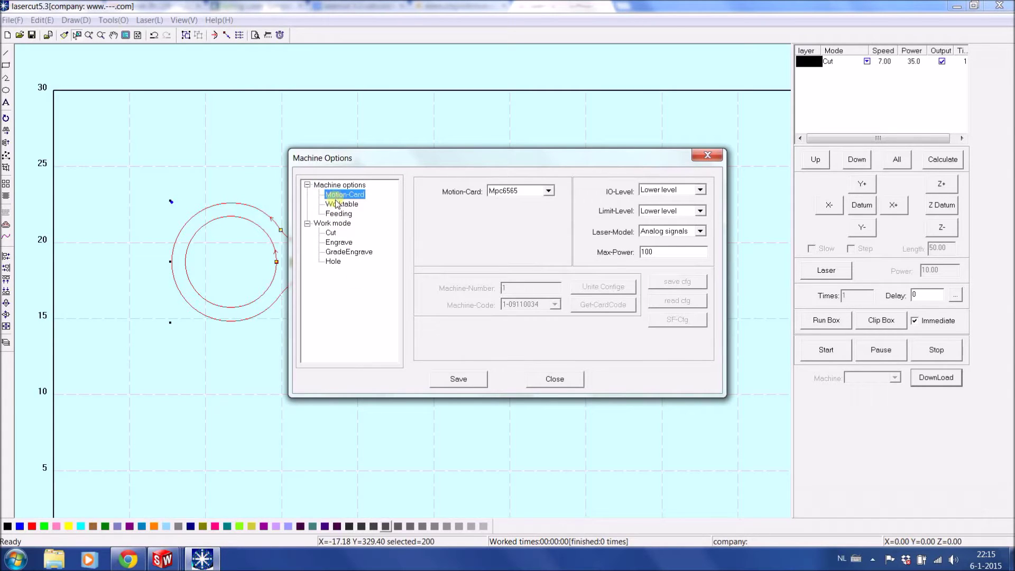
{"action": "left_click", "coordinate": [337, 206]}
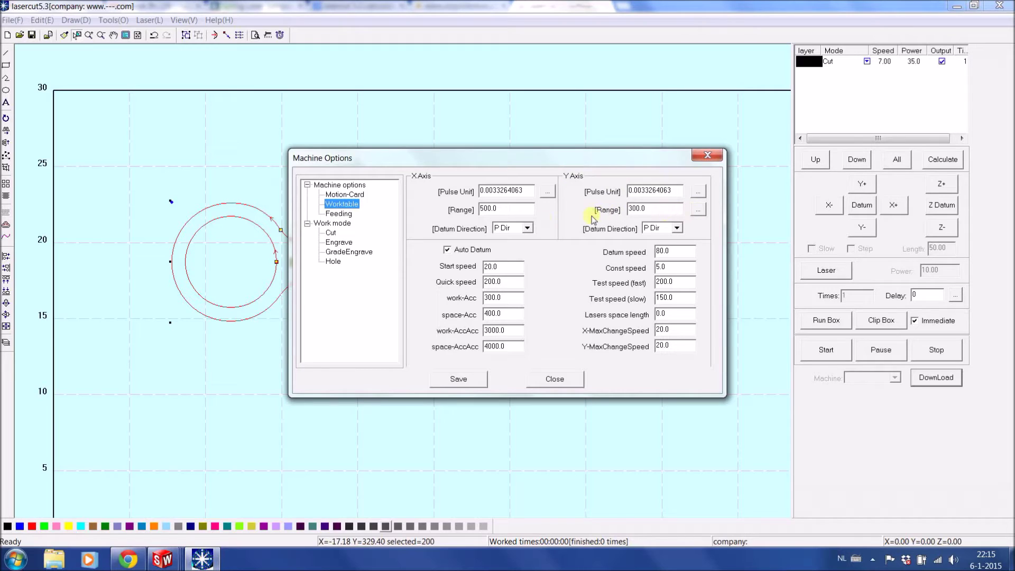
{"action": "left_click", "coordinate": [339, 214]}
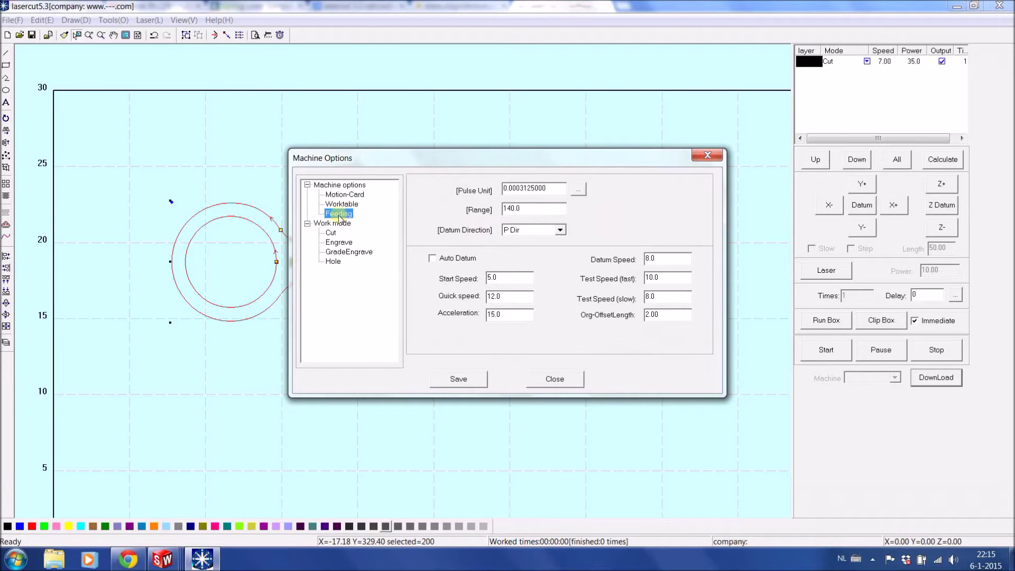
{"action": "left_click", "coordinate": [477, 385]}
{"action": "left_click", "coordinate": [540, 383]}
Close Machine Options and centre the cup holder around the table midpoint 25, 15
{"action": "left_click", "coordinate": [553, 381]}
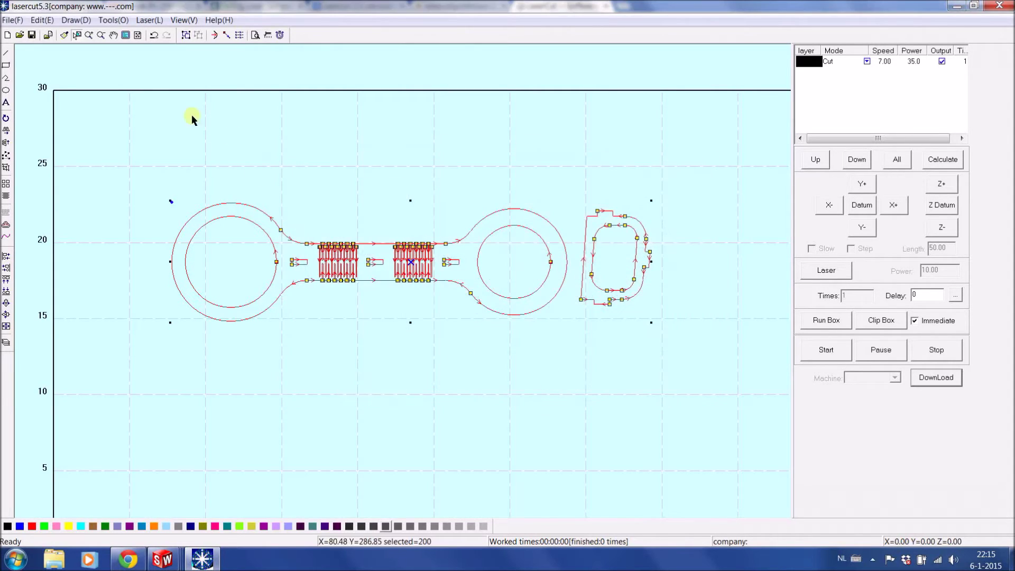
{"action": "left_click", "coordinate": [41, 20]}
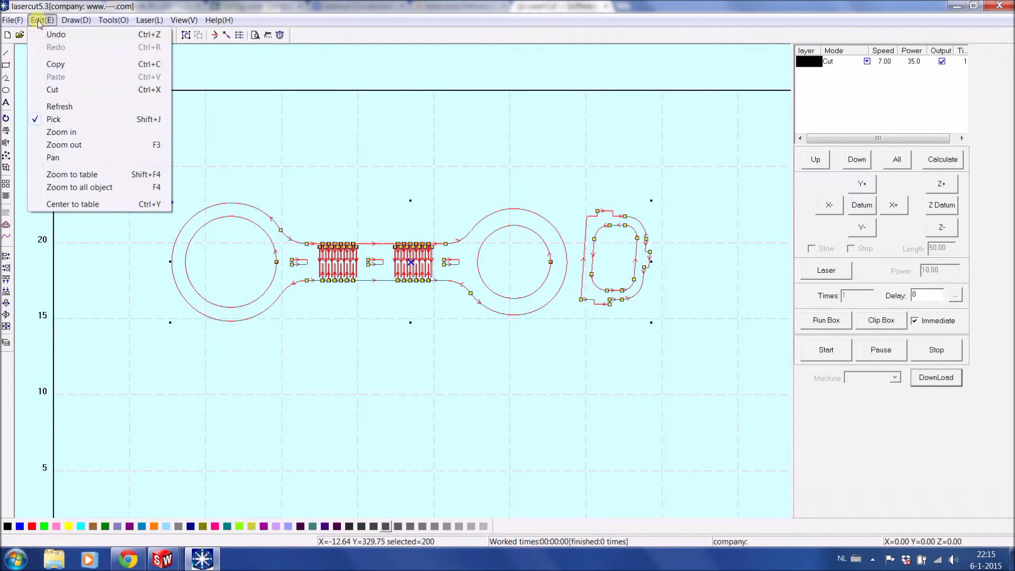
{"action": "left_click", "coordinate": [66, 205]}
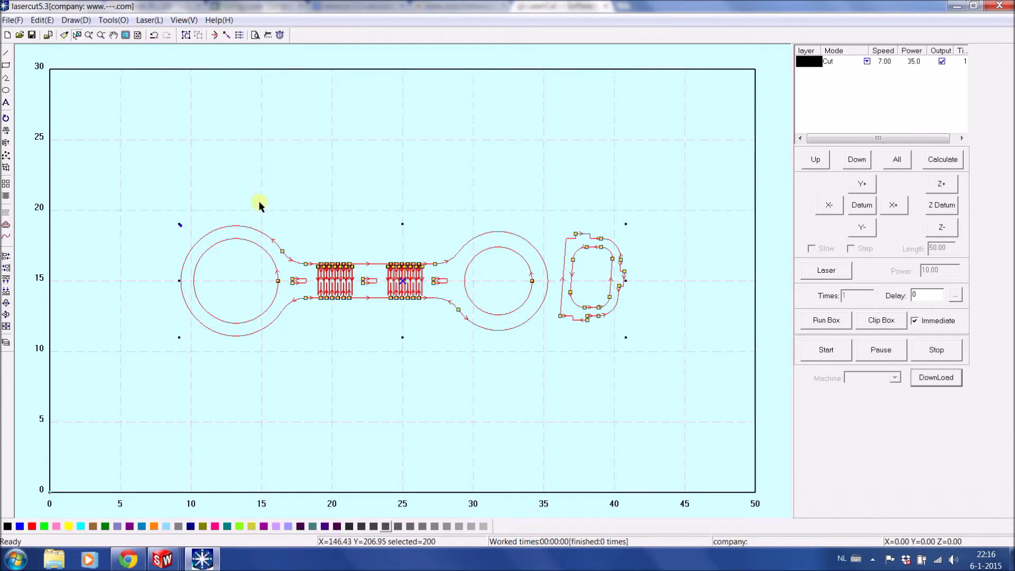
{"action": "left_click", "coordinate": [76, 20]}
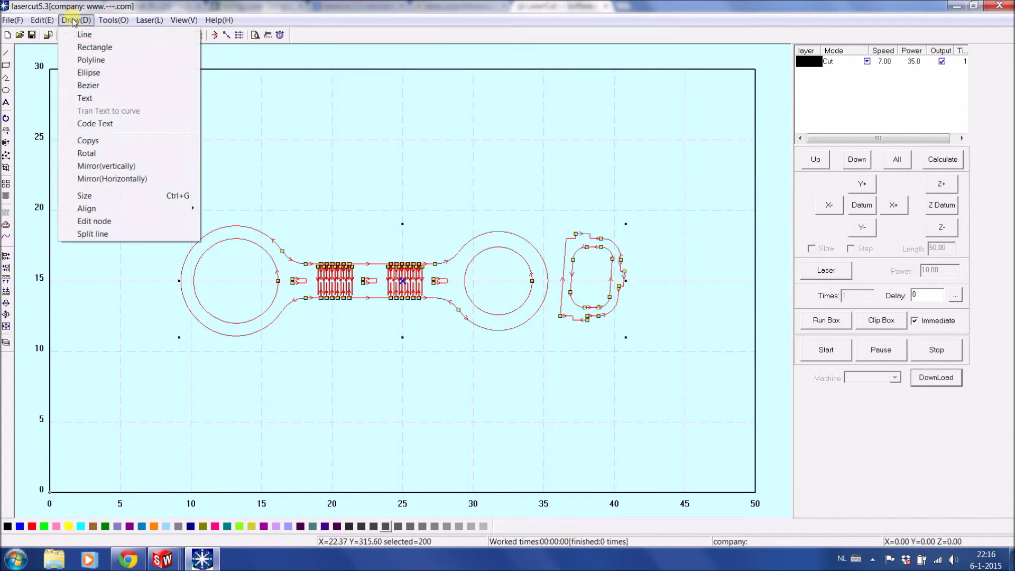
Draw a rectangle and a circle above the cup holder
{"action": "left_click", "coordinate": [81, 47]}
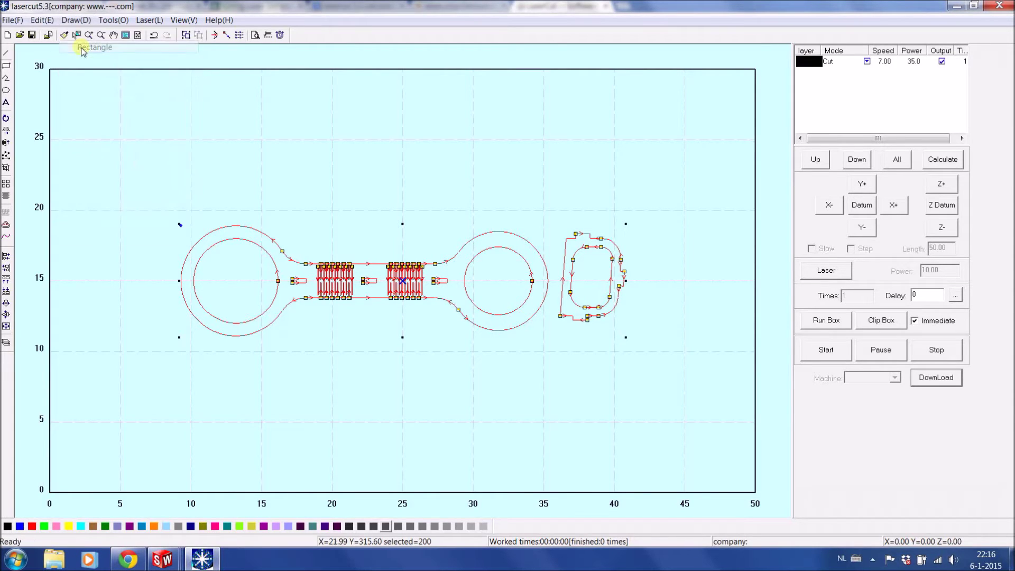
{"action": "left_click_drag", "start_coordinate": [210, 125], "coordinate": [295, 173]}
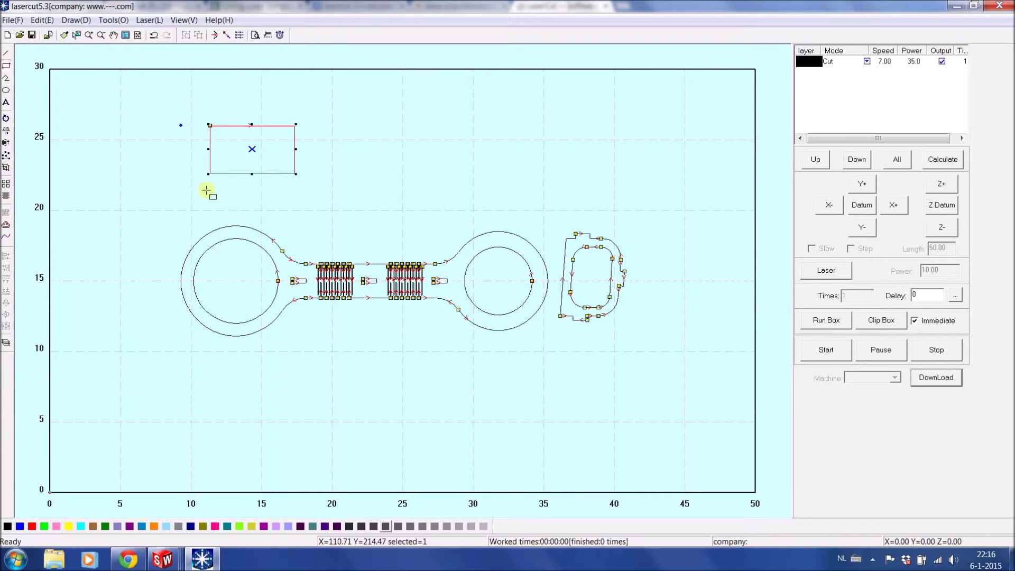
{"action": "left_click", "coordinate": [71, 22]}
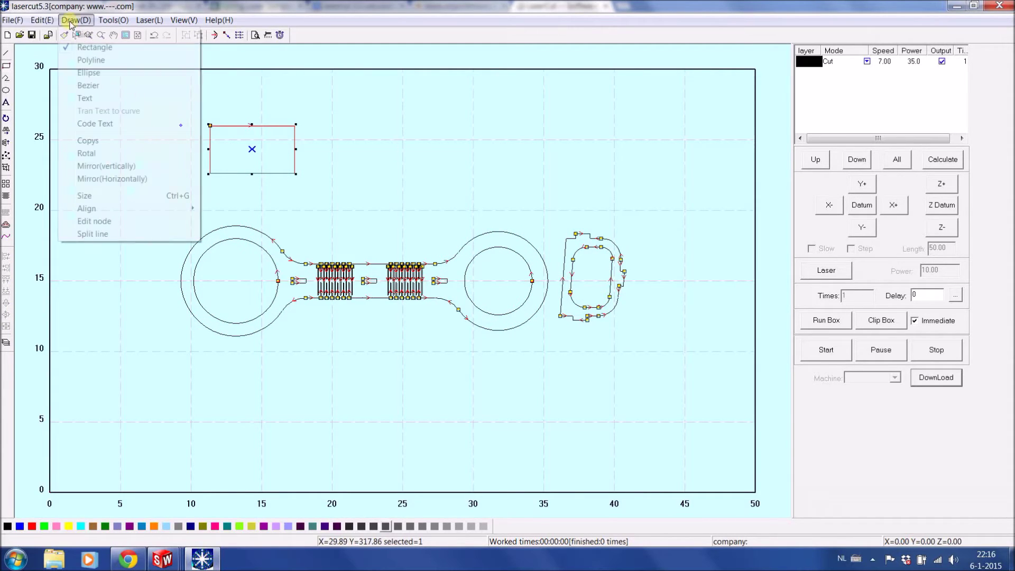
{"action": "left_click", "coordinate": [79, 73]}
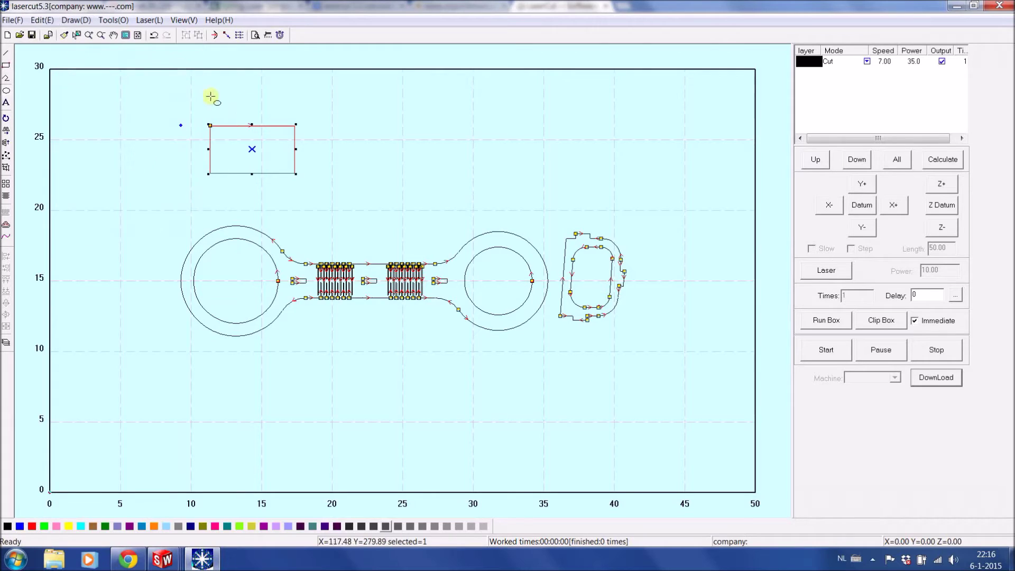
{"action": "mouse_move", "coordinate": [339, 111]}
{"action": "left_mouse_down"}
{"action": "mouse_move", "coordinate": [427, 181]}
{"action": "mouse_move", "coordinate": [427, 195]}
{"action": "left_mouse_up"}
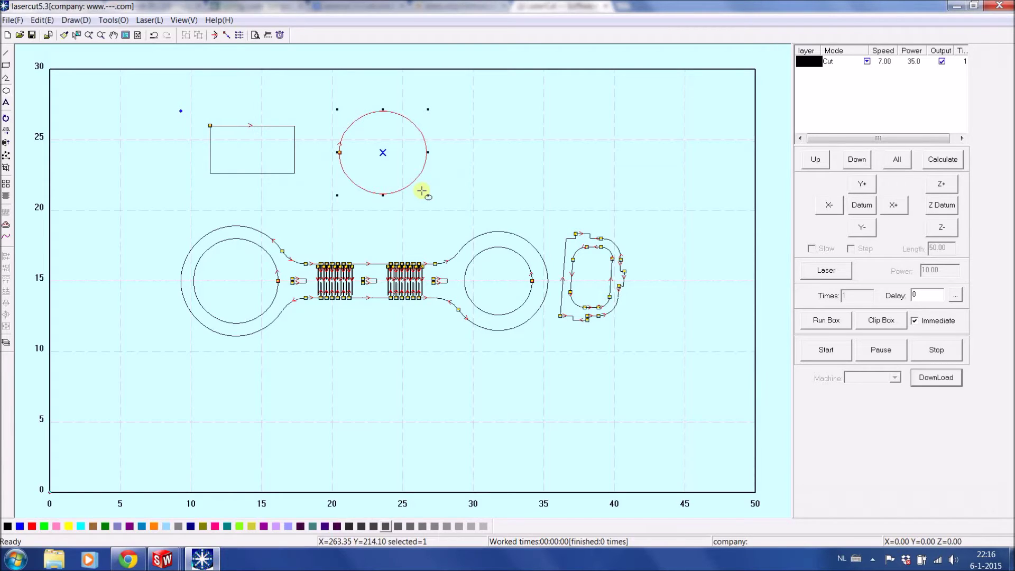
Resize the circle to 60 × 60 in the size dialog
{"action": "key", "text": "alt+d"}
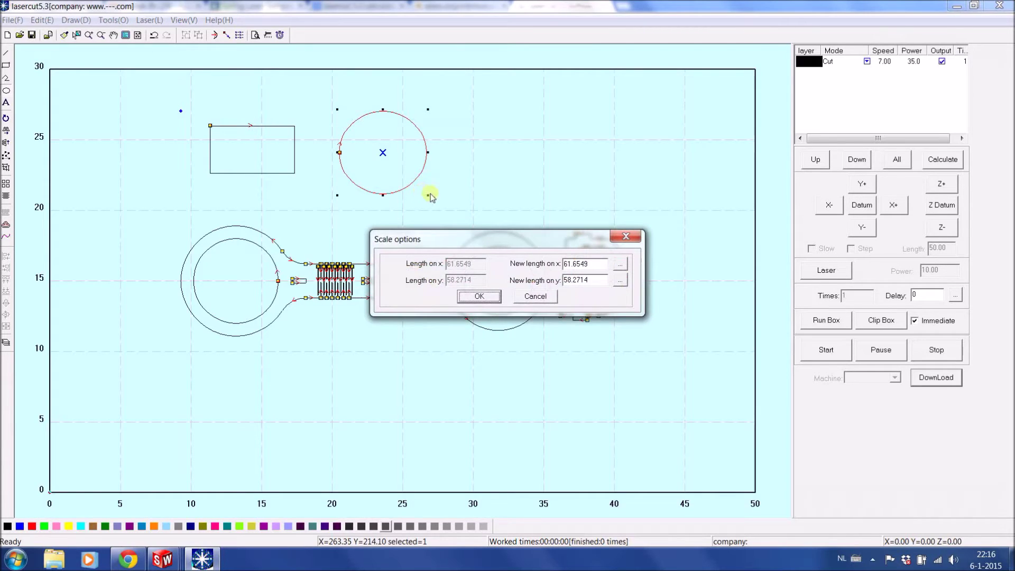
{"action": "left_click_drag", "start_coordinate": [594, 265], "coordinate": [558, 267]}
{"action": "type", "text": "60"}
{"action": "left_click_drag", "start_coordinate": [586, 281], "coordinate": [563, 280]}
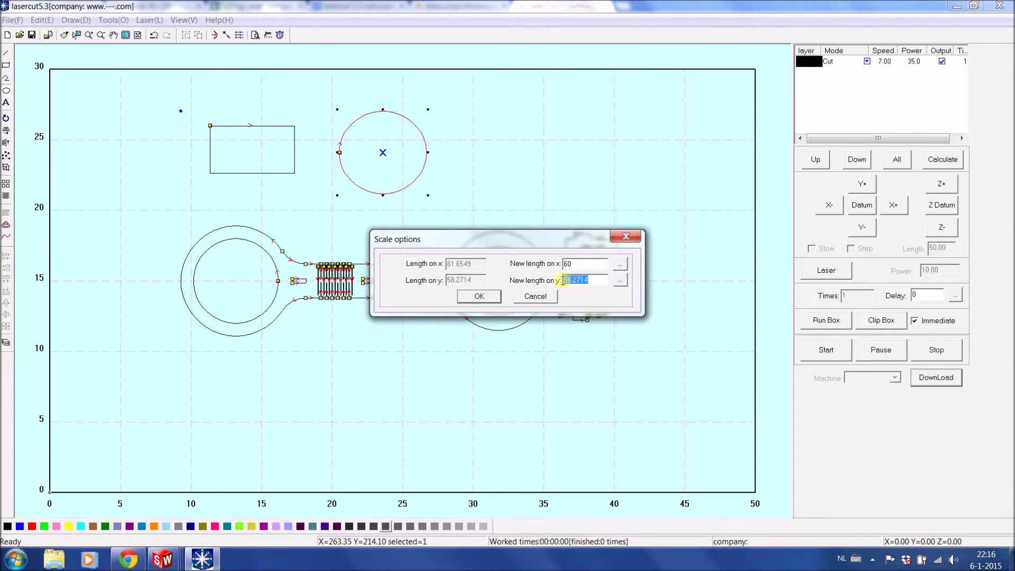
{"action": "left_click", "coordinate": [466, 295]}
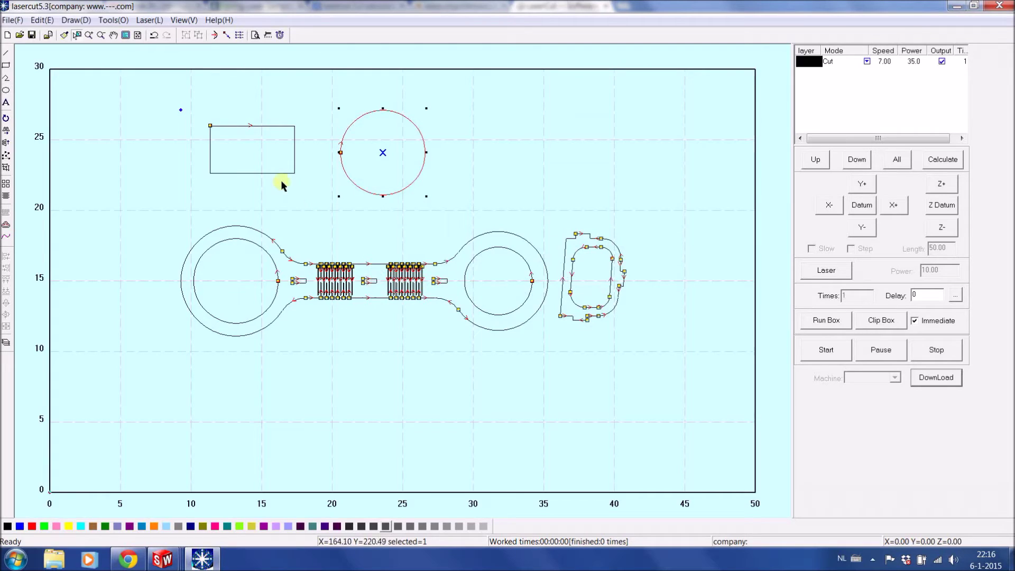
Place the text 'Metaquip' top right, not on a curve, in Garamond at height 25
{"action": "left_click", "coordinate": [75, 20]}
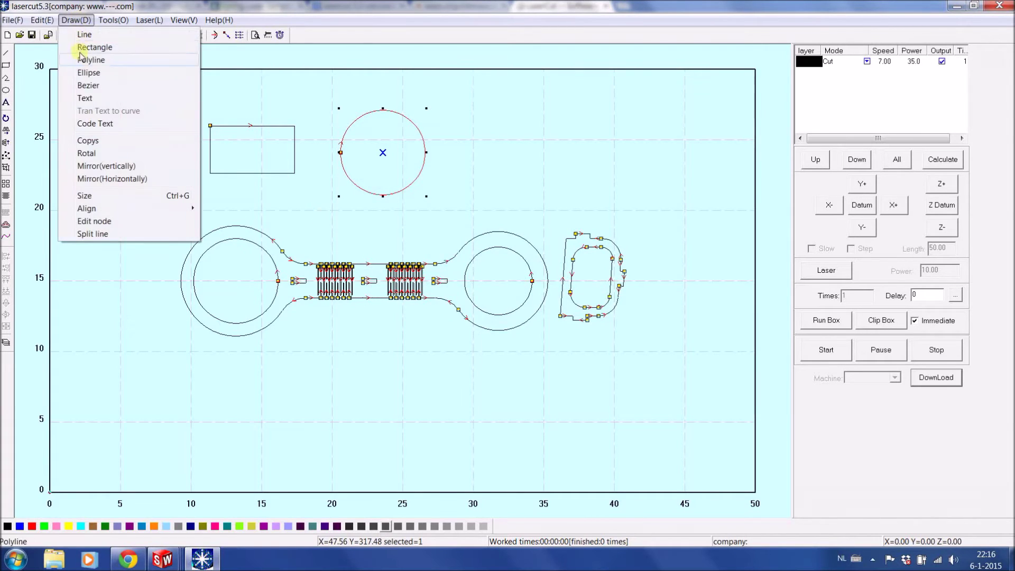
{"action": "left_click", "coordinate": [87, 98]}
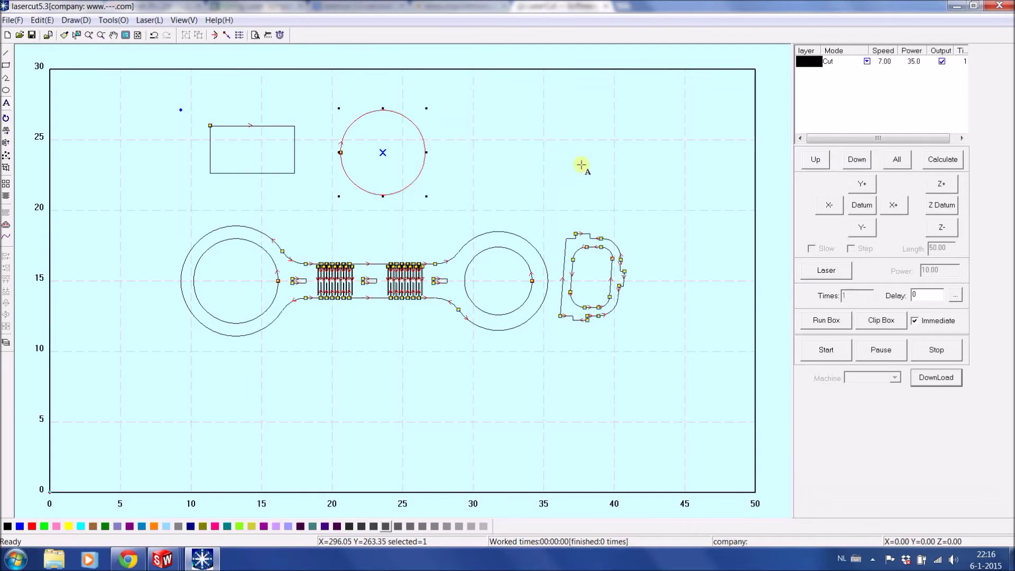
{"action": "left_click", "coordinate": [584, 164]}
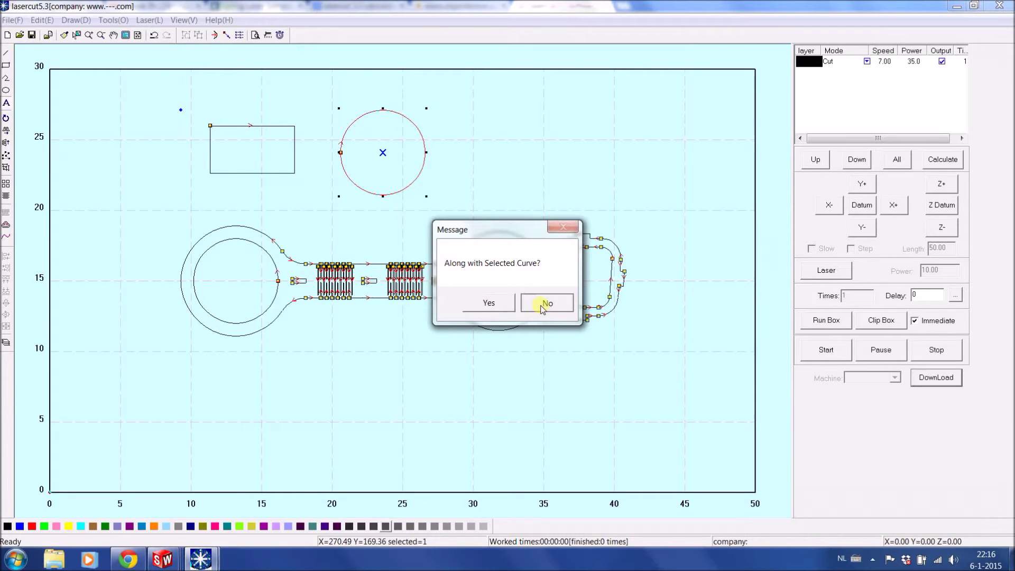
{"action": "left_click", "coordinate": [545, 303]}
{"action": "left_click", "coordinate": [502, 222]}
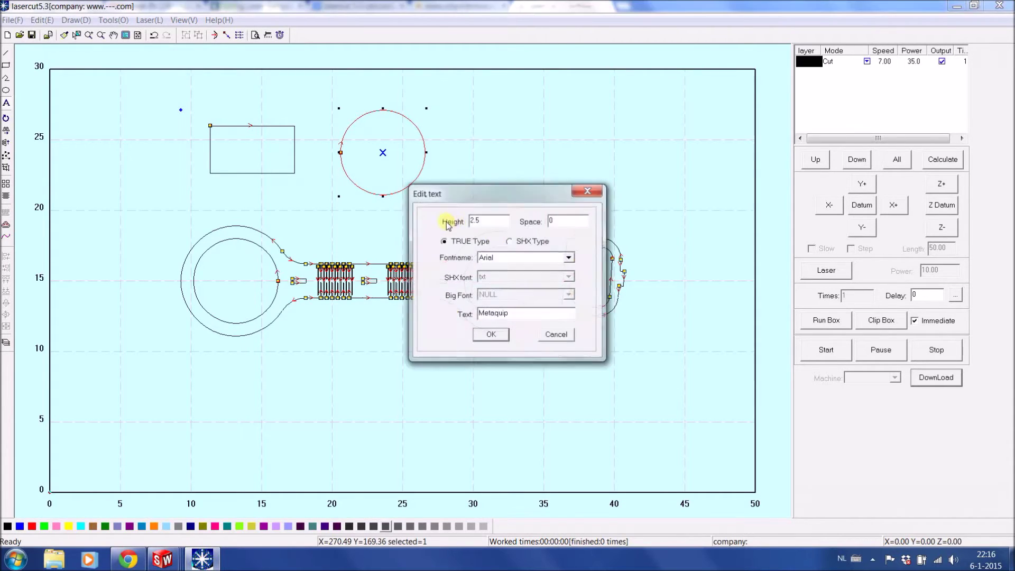
{"action": "left_click_drag", "start_coordinate": [482, 221], "coordinate": [467, 223]}
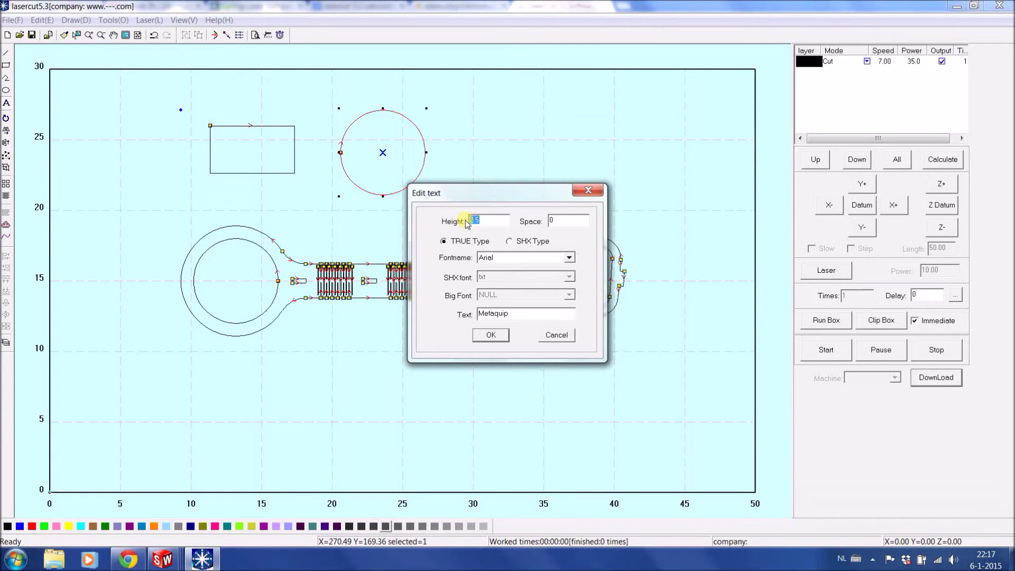
{"action": "type", "text": "25"}
{"action": "left_click", "coordinate": [517, 258]}
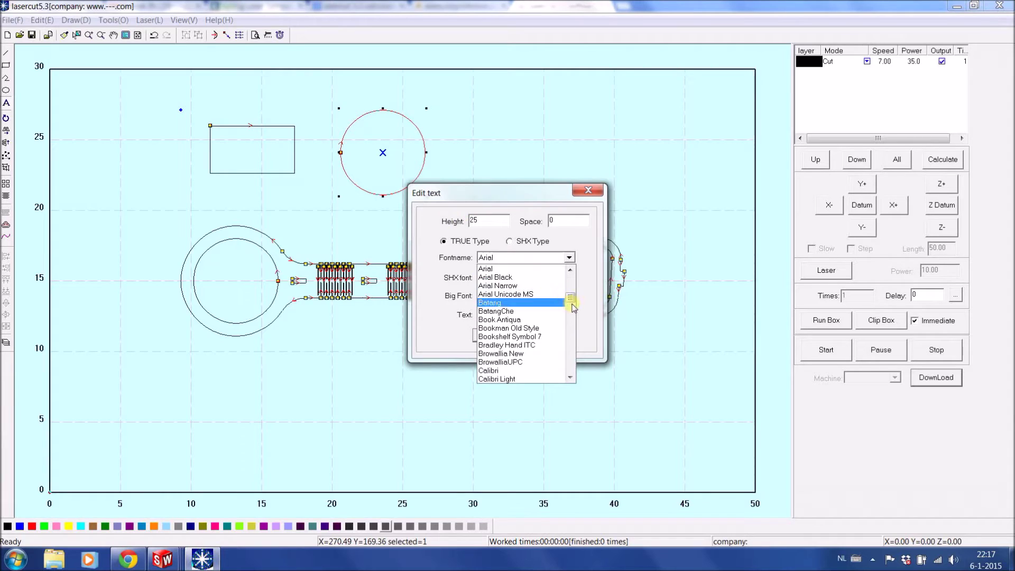
{"action": "left_click_drag", "start_coordinate": [570, 298], "coordinate": [571, 315]}
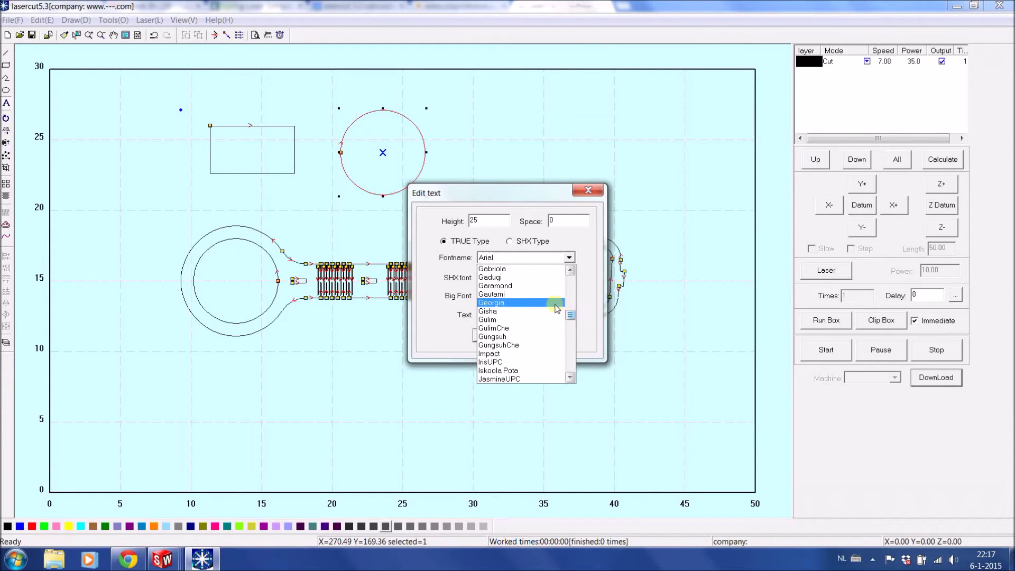
{"action": "left_click", "coordinate": [517, 286]}
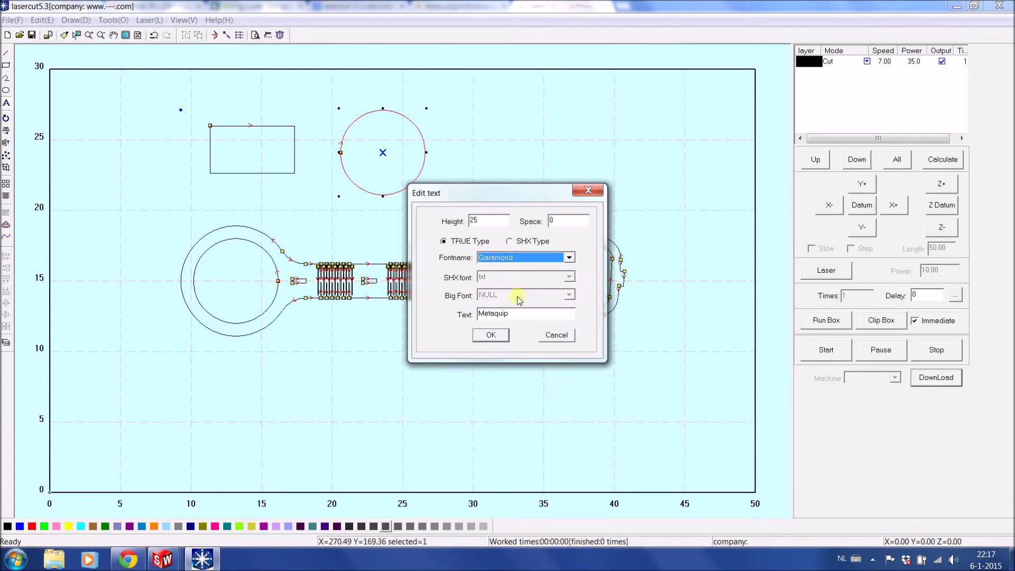
{"action": "left_click", "coordinate": [490, 335]}
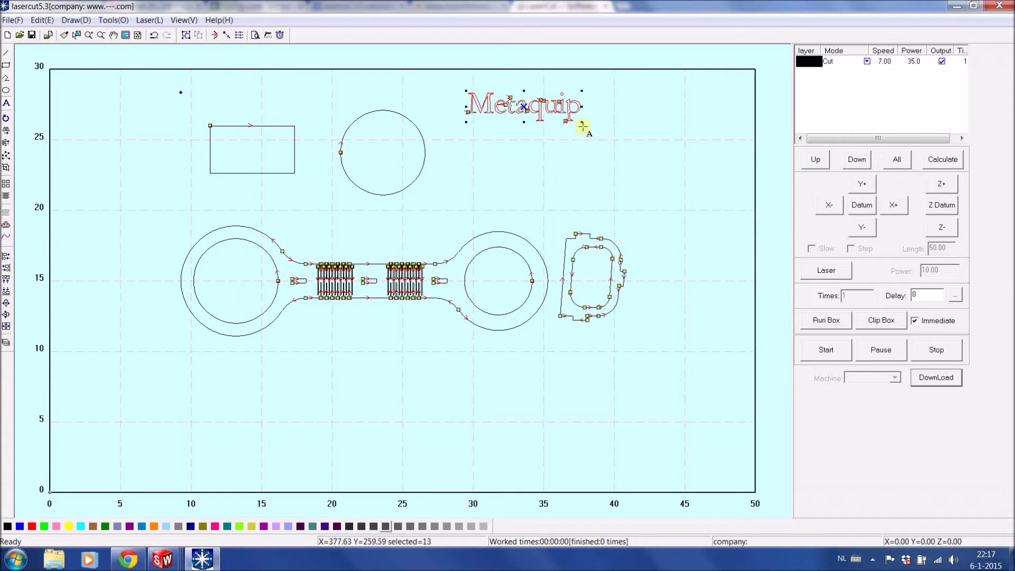
Enlarge the Metaquip text, then delete it together with the rectangle and circle
{"action": "left_click", "coordinate": [77, 37]}
{"action": "left_click_drag", "start_coordinate": [581, 122], "coordinate": [697, 168]}
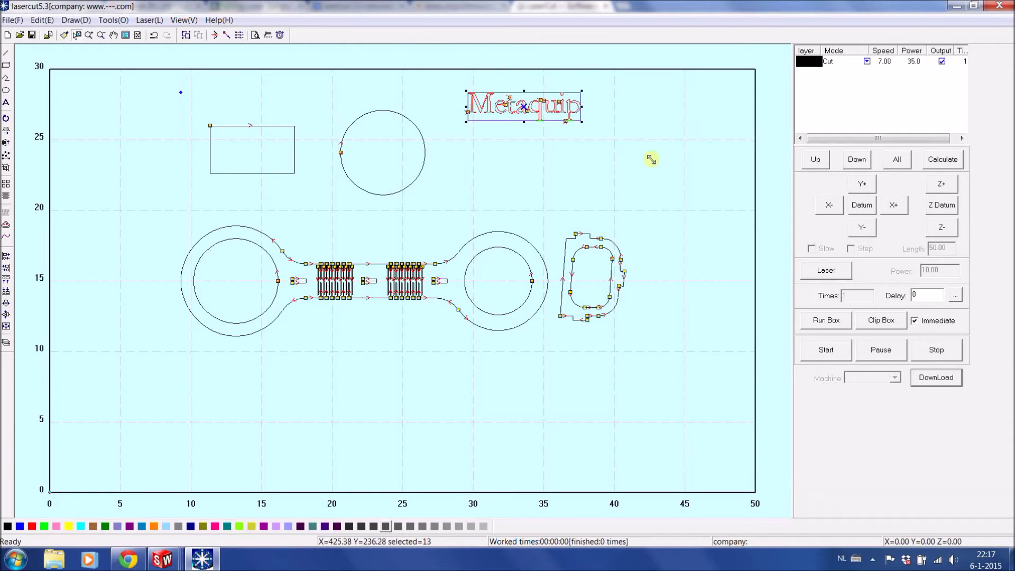
{"action": "left_click_drag", "start_coordinate": [634, 157], "coordinate": [658, 165]}
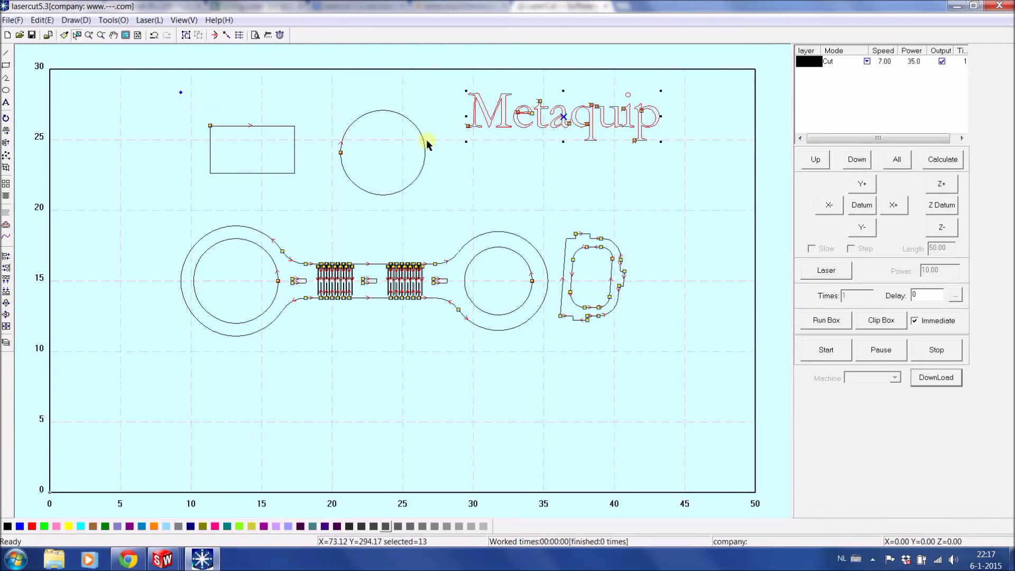
{"action": "left_click_drag", "start_coordinate": [153, 77], "coordinate": [691, 199]}
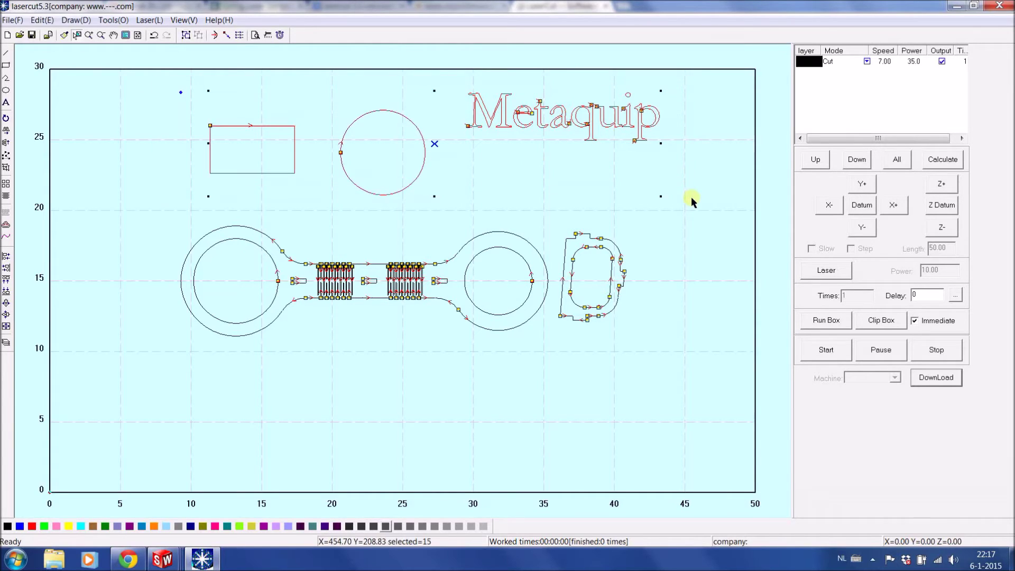
{"action": "key", "text": "Delete"}
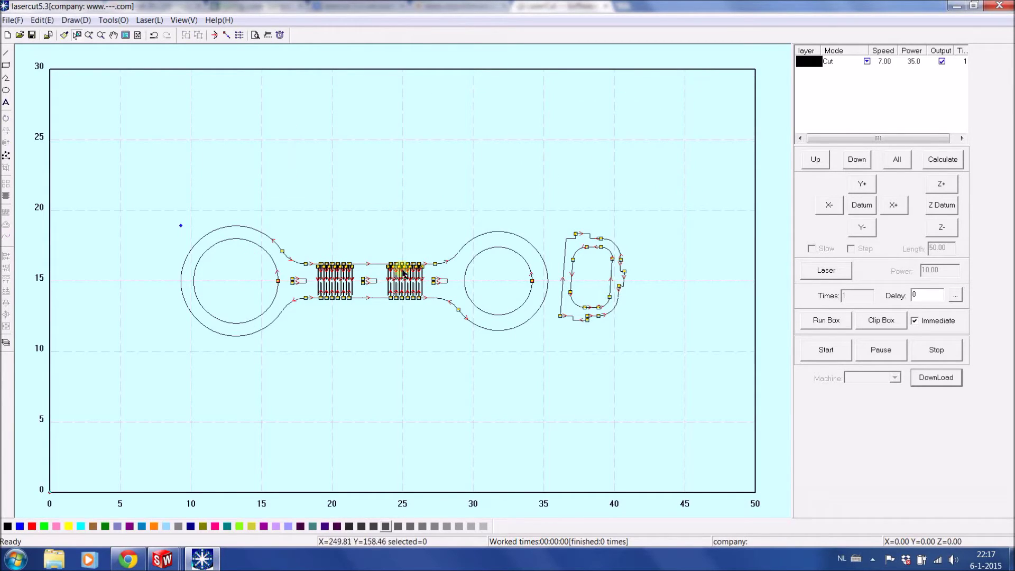
Browse the Draw menu's Align submenu and the Tools menu, then return to the canvas
{"action": "left_click", "coordinate": [74, 20]}
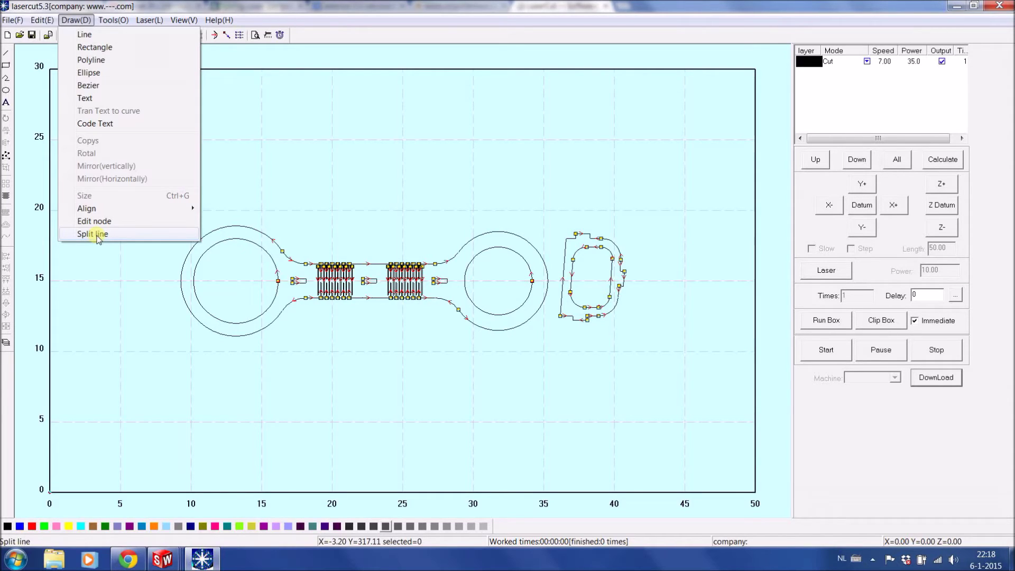
{"action": "mouse_move", "coordinate": [109, 209]}
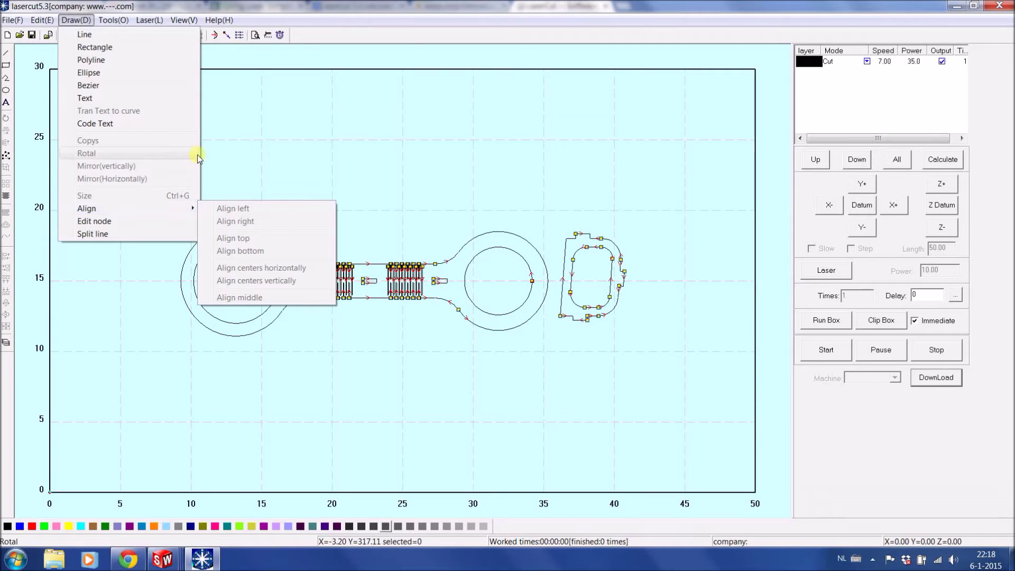
{"action": "mouse_move", "coordinate": [110, 21]}
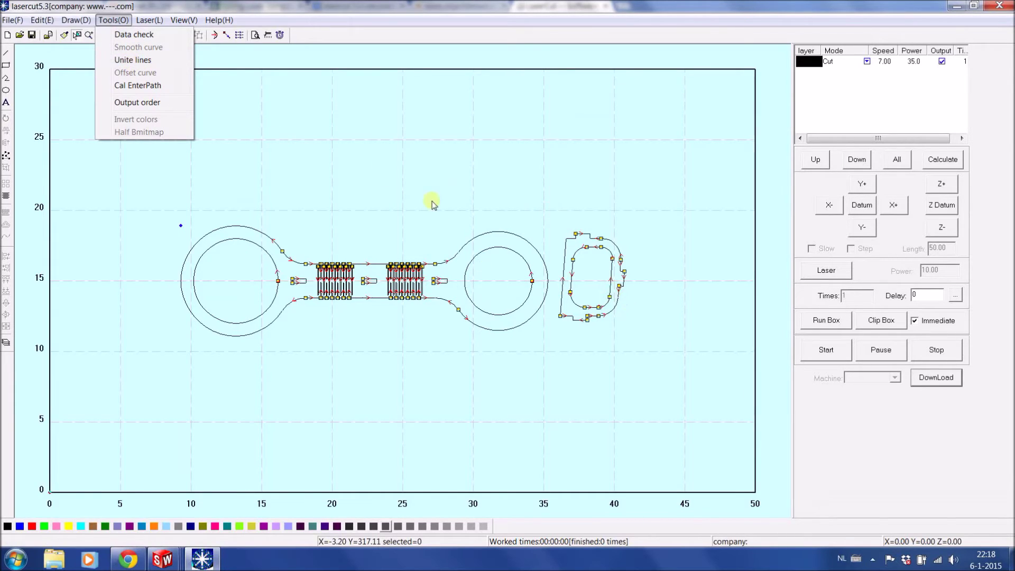
{"action": "left_click", "coordinate": [595, 281]}
{"action": "scroll", "coordinate": [595, 281], "scroll_direction": "up", "scroll_amount": 5}
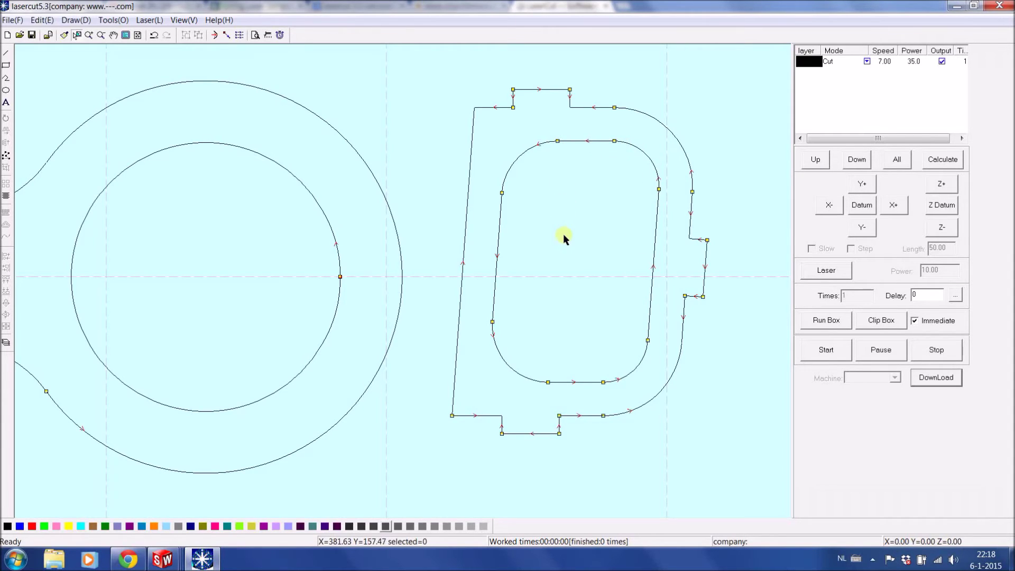
{"action": "scroll", "coordinate": [563, 233], "scroll_direction": "down", "scroll_amount": 2}
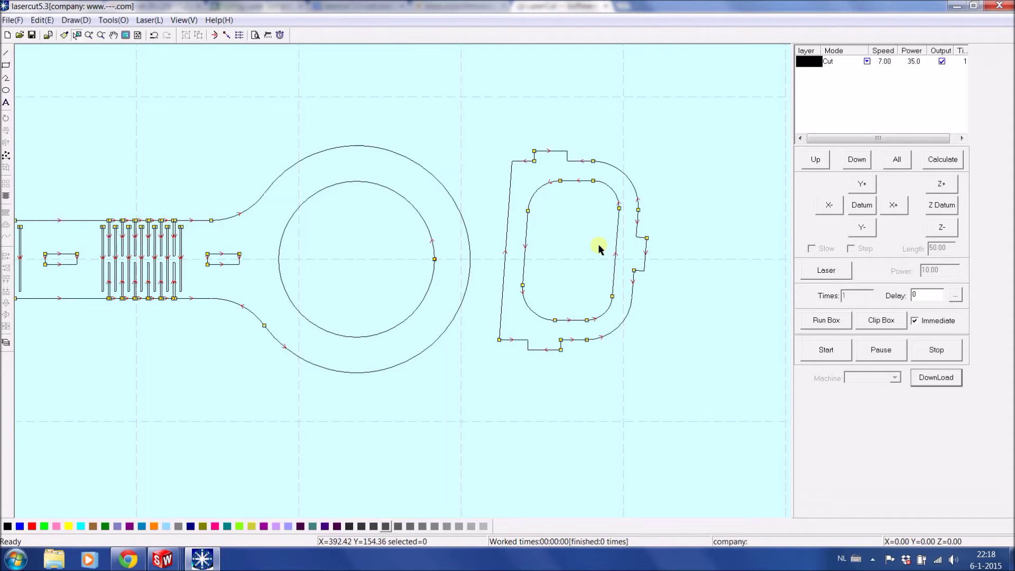
{"action": "scroll", "coordinate": [597, 244], "scroll_direction": "down", "scroll_amount": 2}
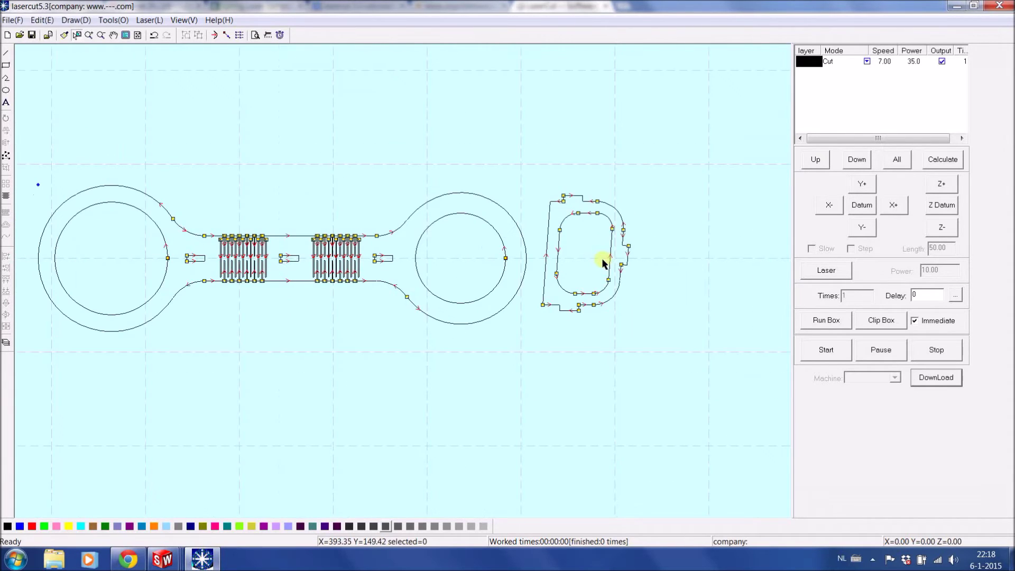
{"action": "scroll", "coordinate": [441, 262], "scroll_direction": "down", "scroll_amount": 1}
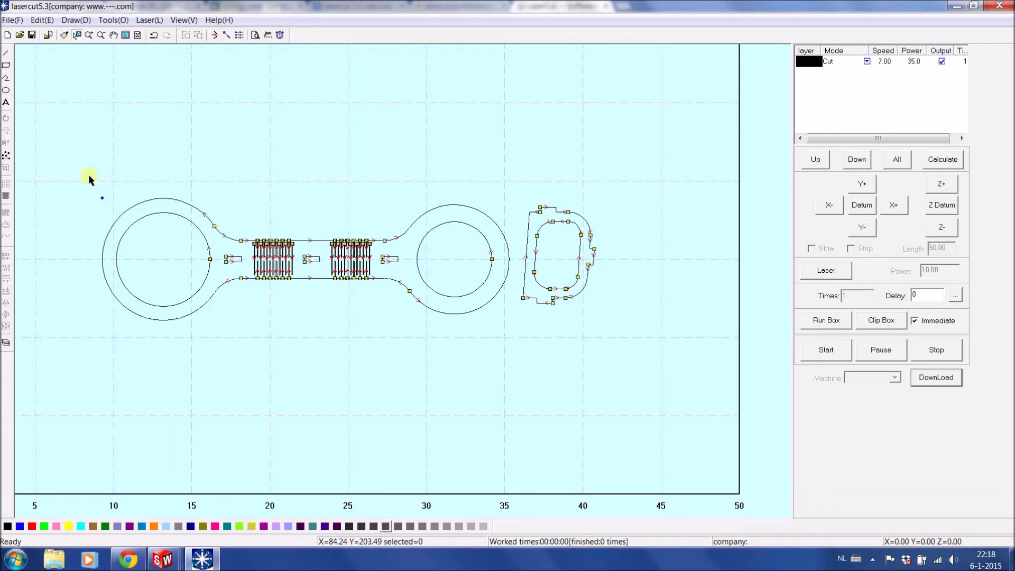
{"action": "mouse_move", "coordinate": [88, 176]}
{"action": "left_mouse_down"}
{"action": "mouse_move", "coordinate": [150, 230]}
{"action": "mouse_move", "coordinate": [620, 332]}
{"action": "left_mouse_up"}
Unite lines at 0.100 tolerance into 22 outlines, then check the D-shaped part's contour
{"action": "left_click", "coordinate": [109, 20]}
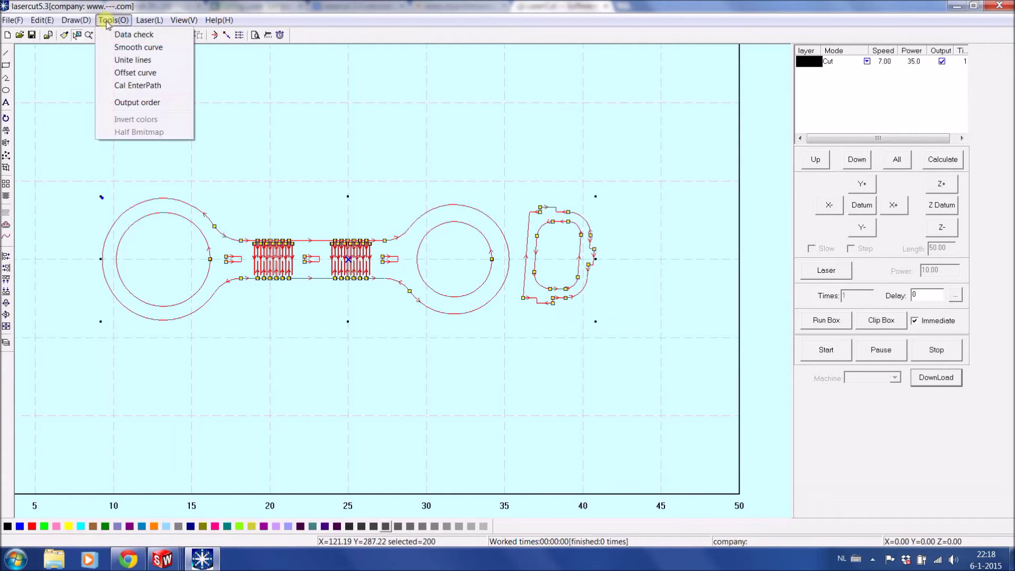
{"action": "left_click", "coordinate": [126, 60]}
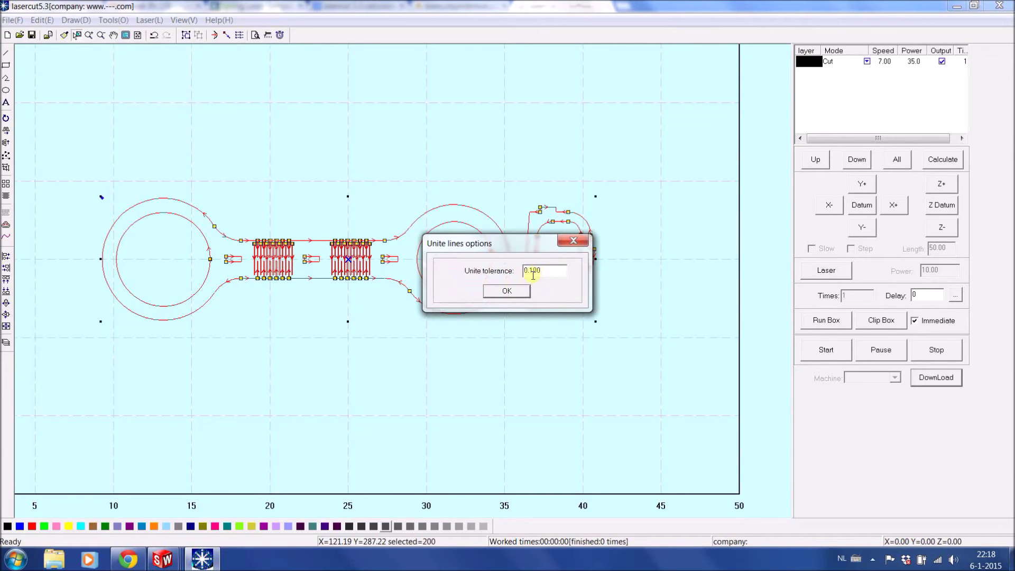
{"action": "left_click", "coordinate": [506, 291]}
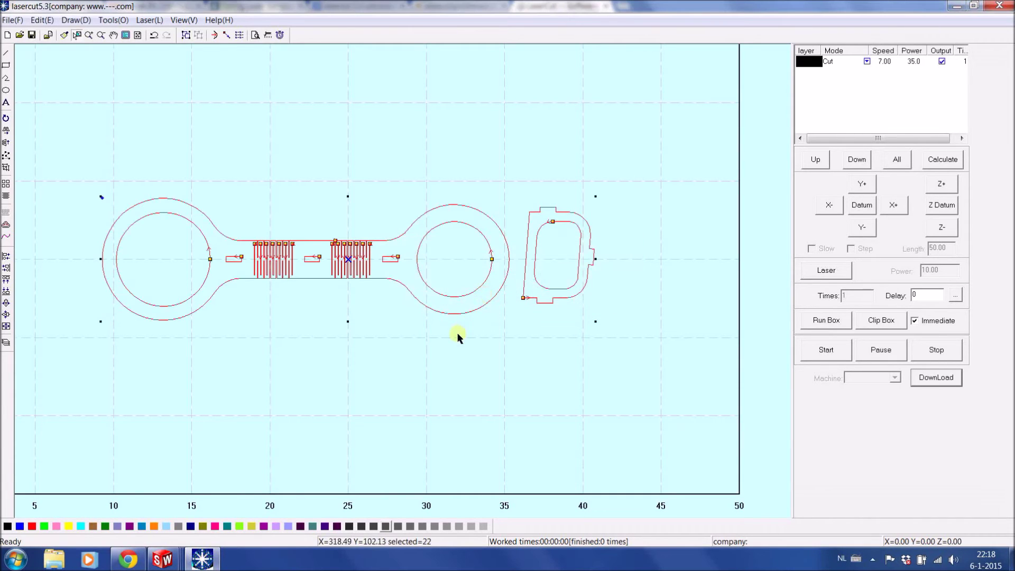
{"action": "left_click", "coordinate": [443, 341]}
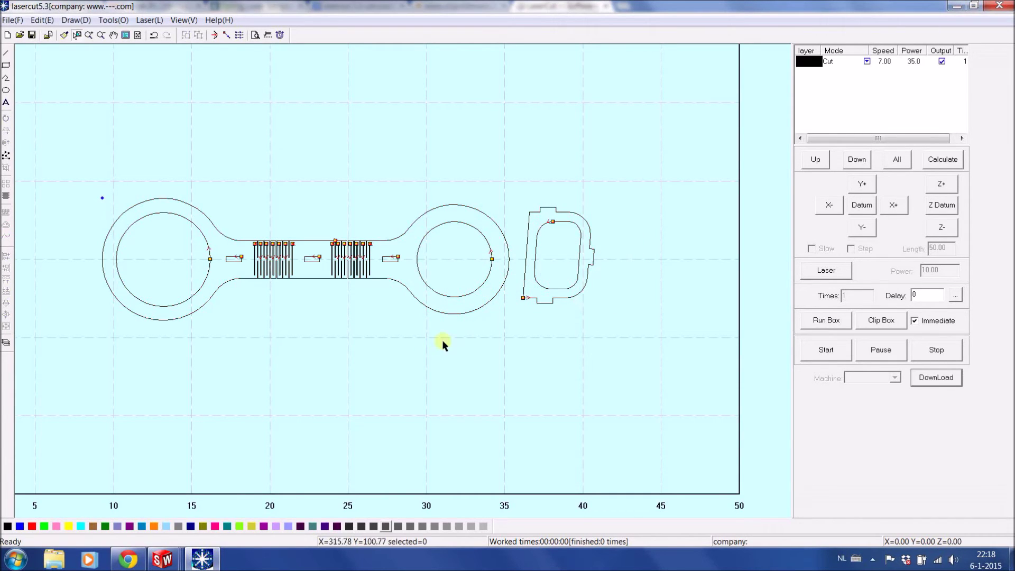
{"action": "left_click", "coordinate": [562, 299]}
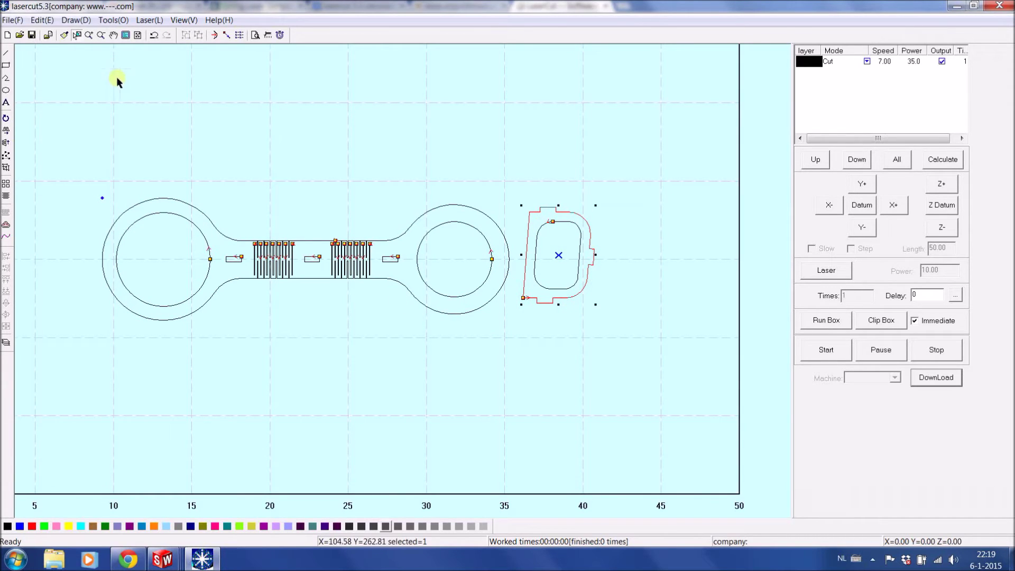
{"action": "left_click", "coordinate": [163, 120]}
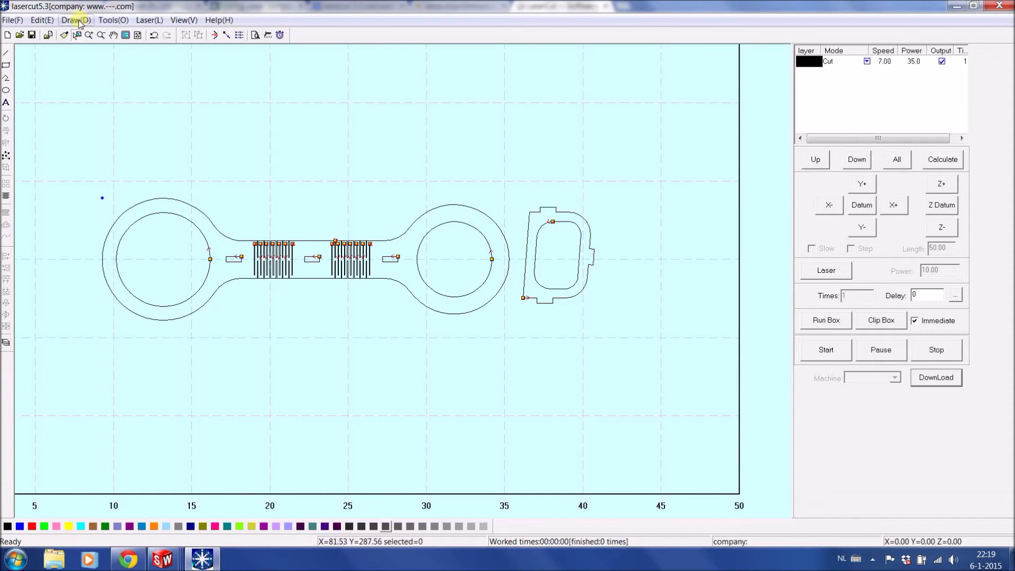
Open the Tools menu and move across to the Laser menu
{"action": "left_click", "coordinate": [104, 24]}
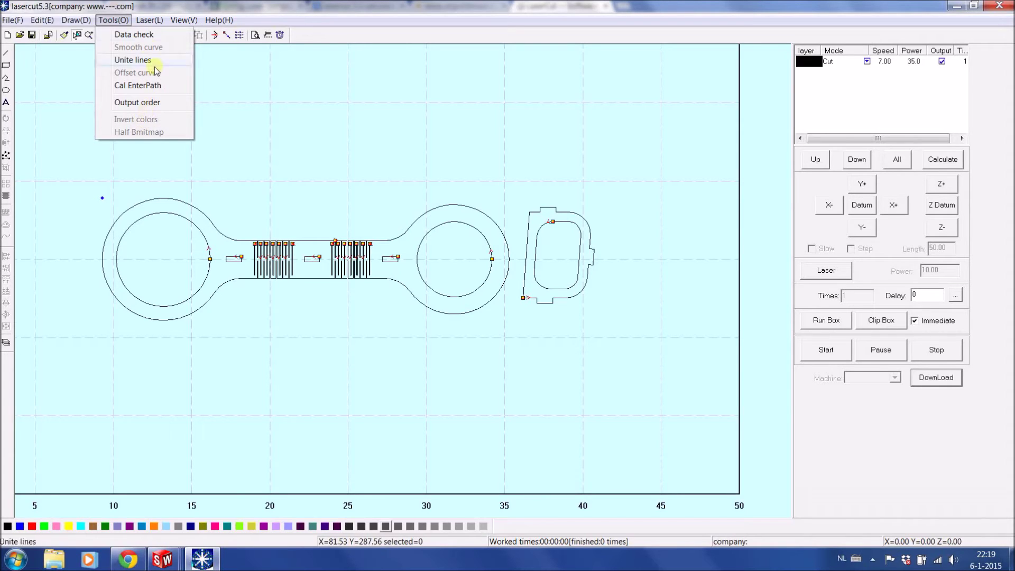
{"action": "mouse_move", "coordinate": [149, 22]}
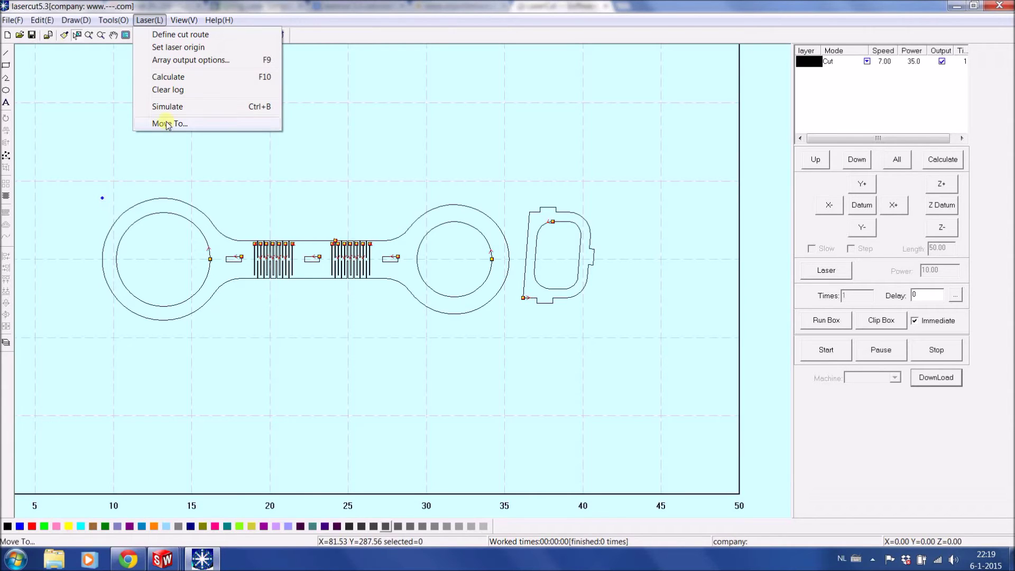
Set the laser origin to Right-top, then calculate the cup holder's cut data
{"action": "left_click", "coordinate": [175, 48]}
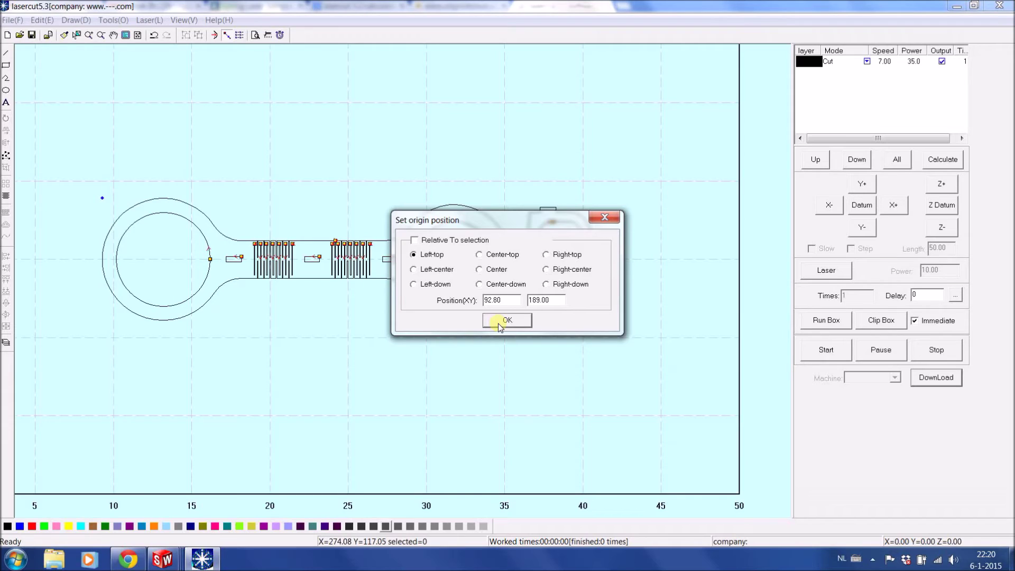
{"action": "left_click", "coordinate": [547, 254]}
{"action": "left_click", "coordinate": [507, 320]}
{"action": "left_click", "coordinate": [147, 20]}
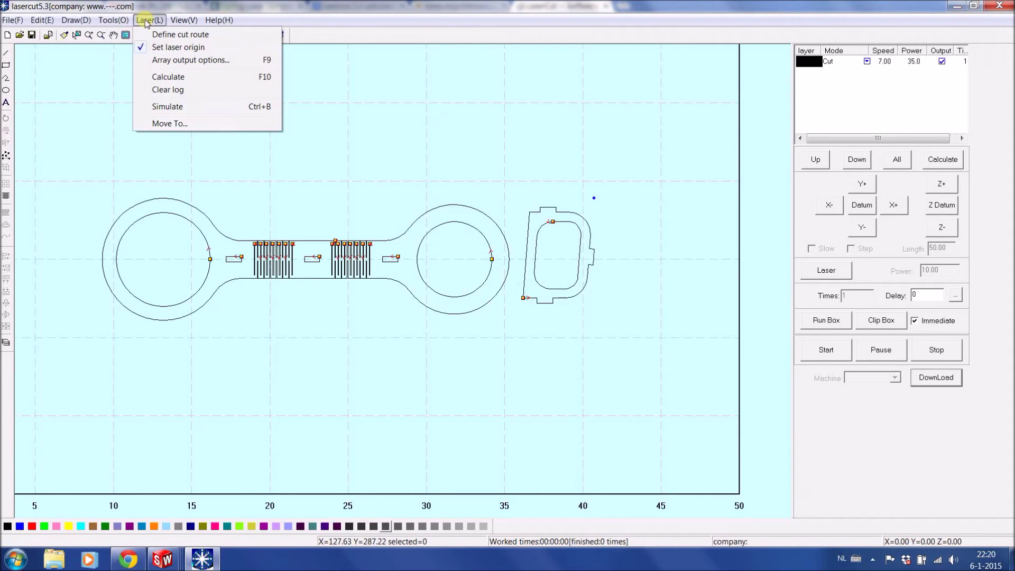
{"action": "left_click", "coordinate": [161, 78]}
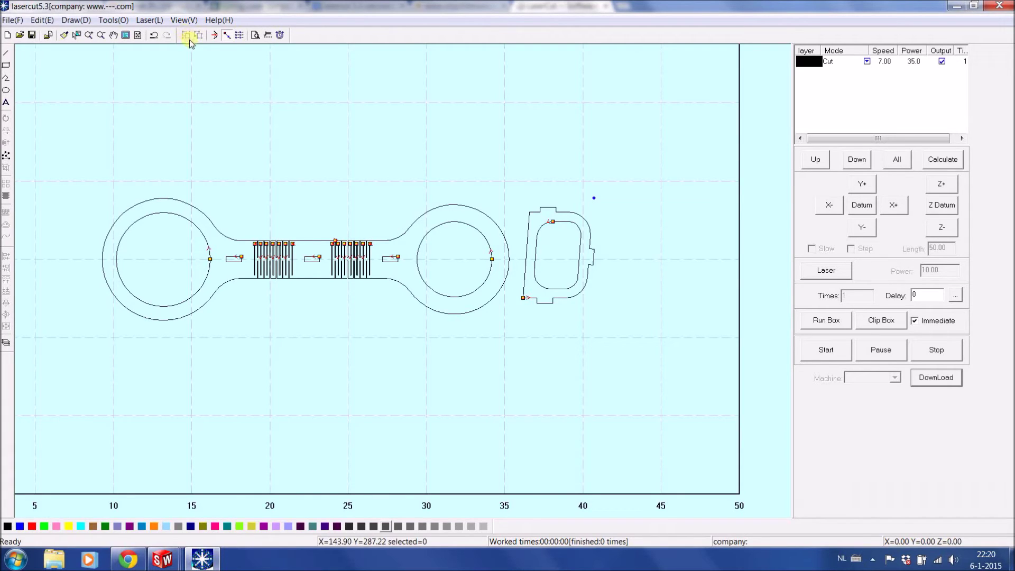
{"action": "left_click", "coordinate": [280, 36]}
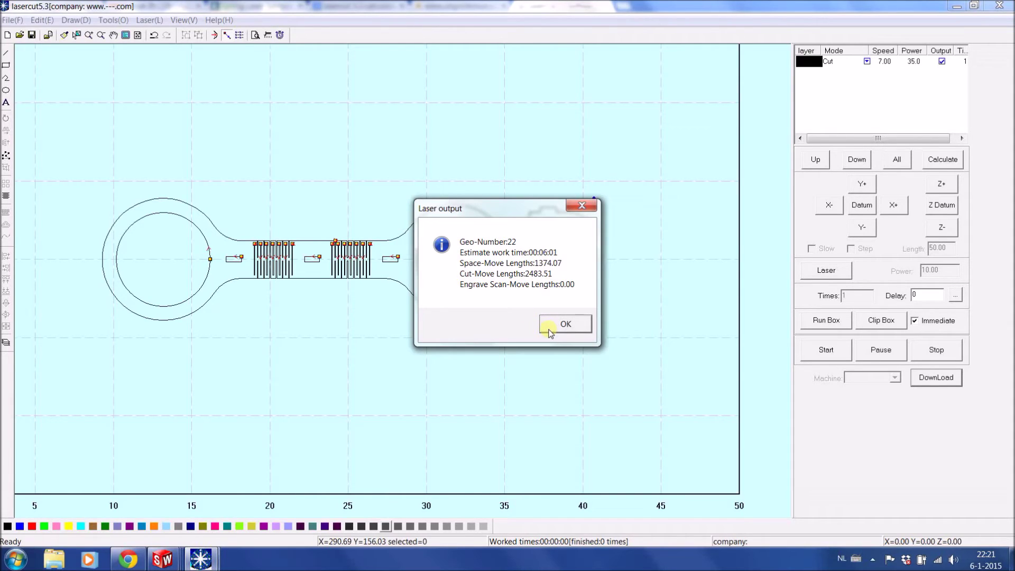
{"action": "left_click", "coordinate": [575, 326]}
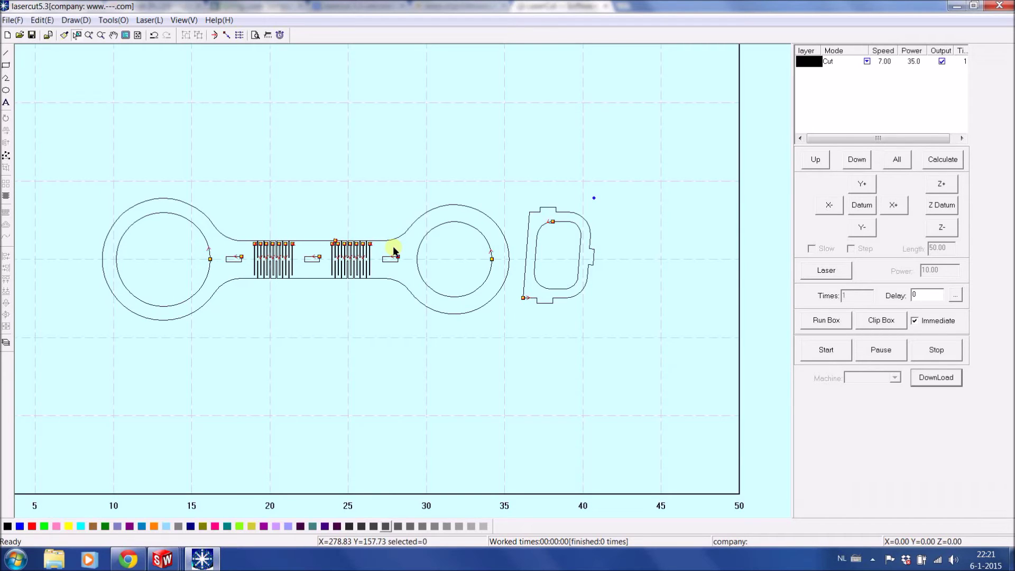
{"action": "left_click", "coordinate": [143, 23]}
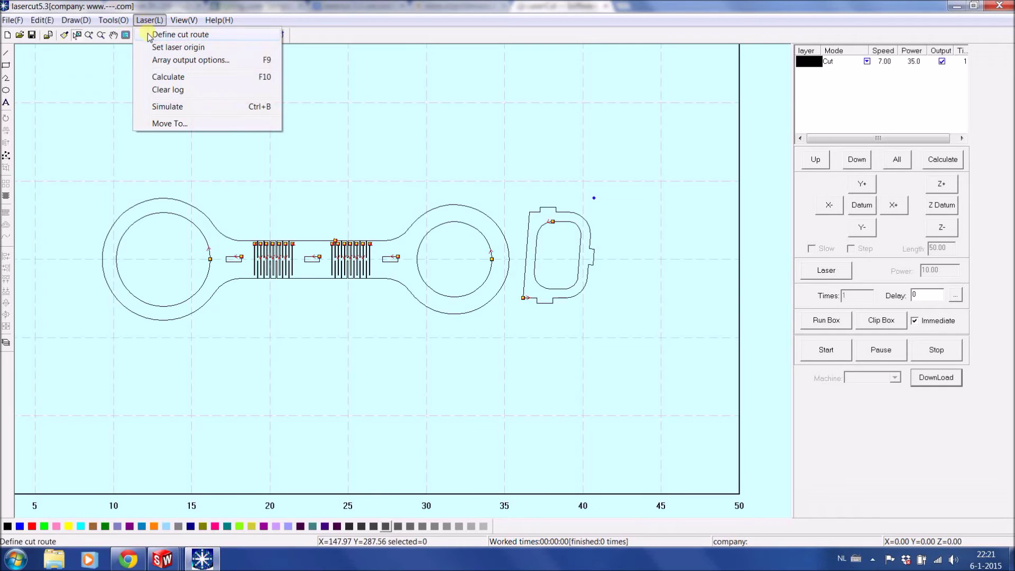
{"action": "left_click", "coordinate": [162, 61]}
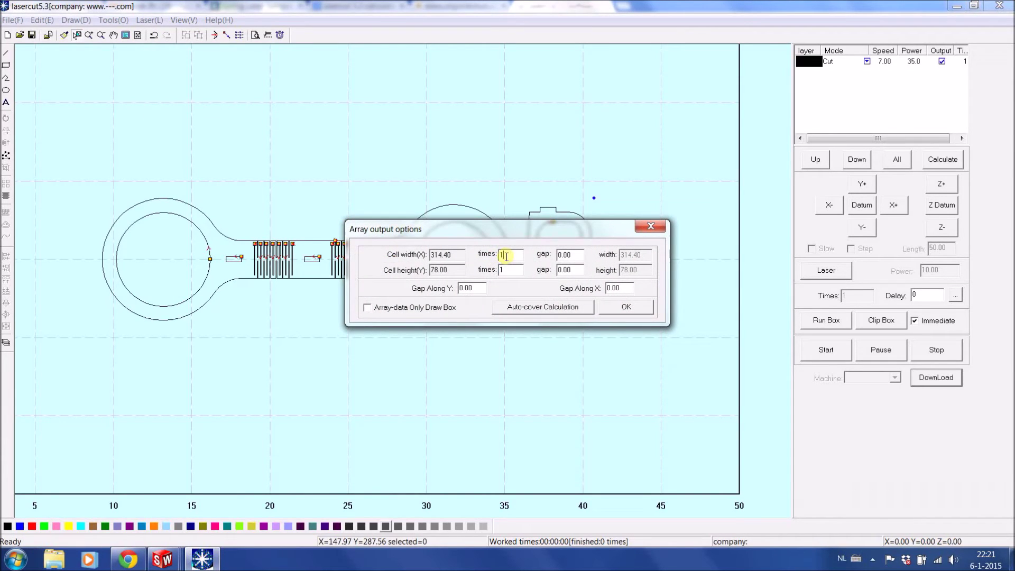
{"action": "left_click", "coordinate": [501, 270]}
{"action": "double_click", "coordinate": [502, 270]}
{"action": "type", "text": "2"}
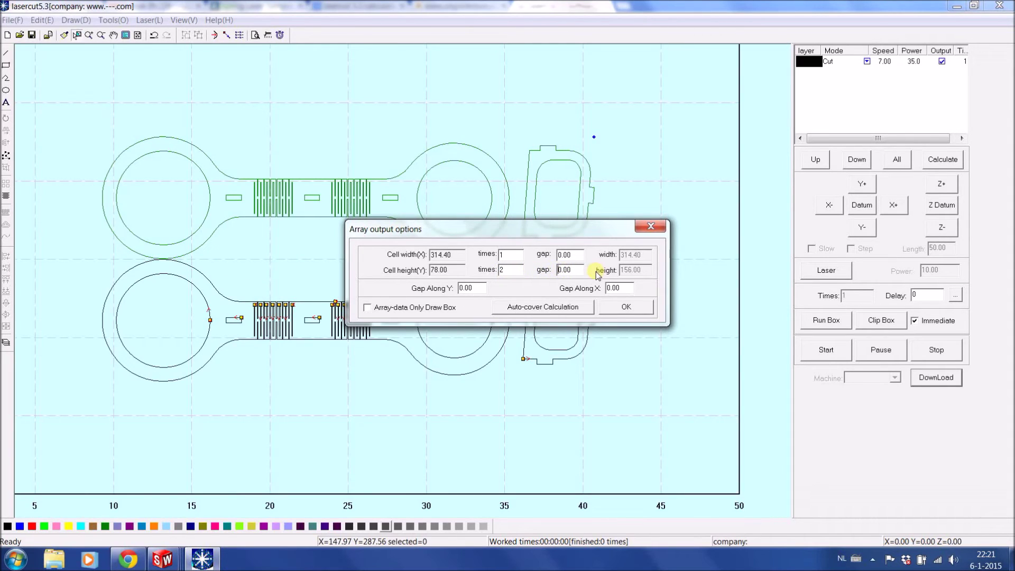
{"action": "key", "text": "Delete"}
{"action": "type", "text": "2"}
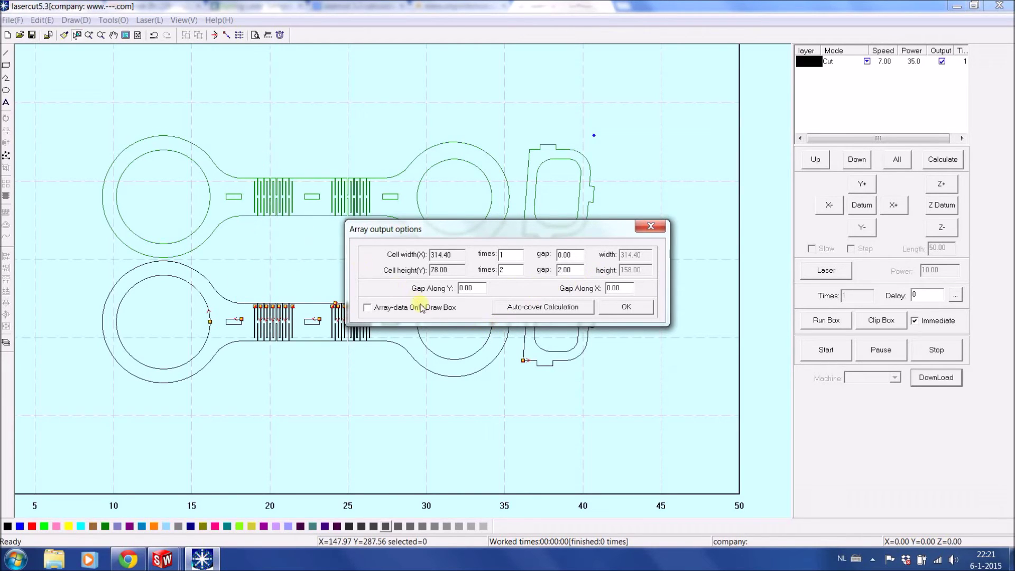
{"action": "double_click", "coordinate": [502, 271]}
{"action": "type", "text": "1"}
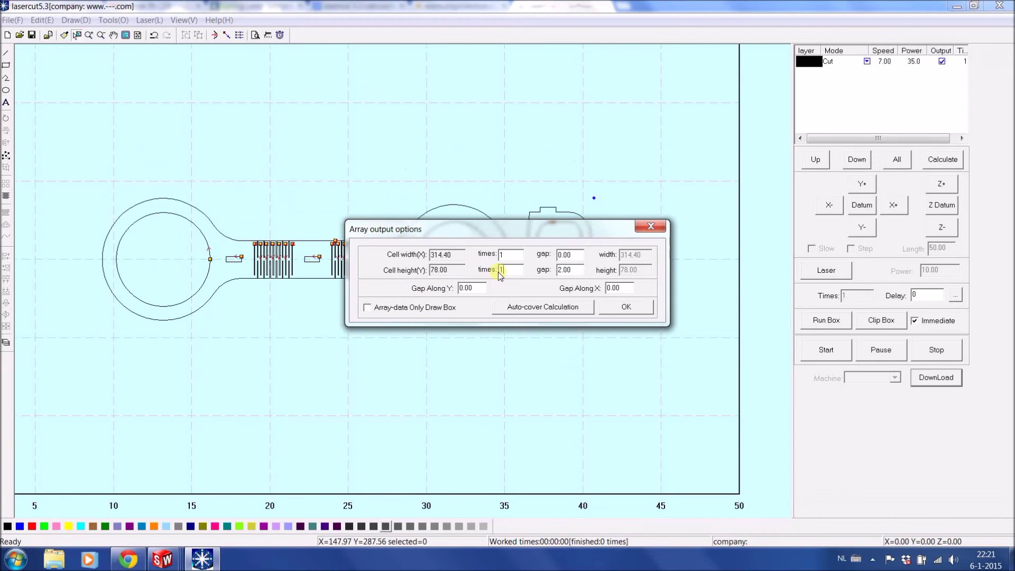
{"action": "left_click", "coordinate": [616, 310]}
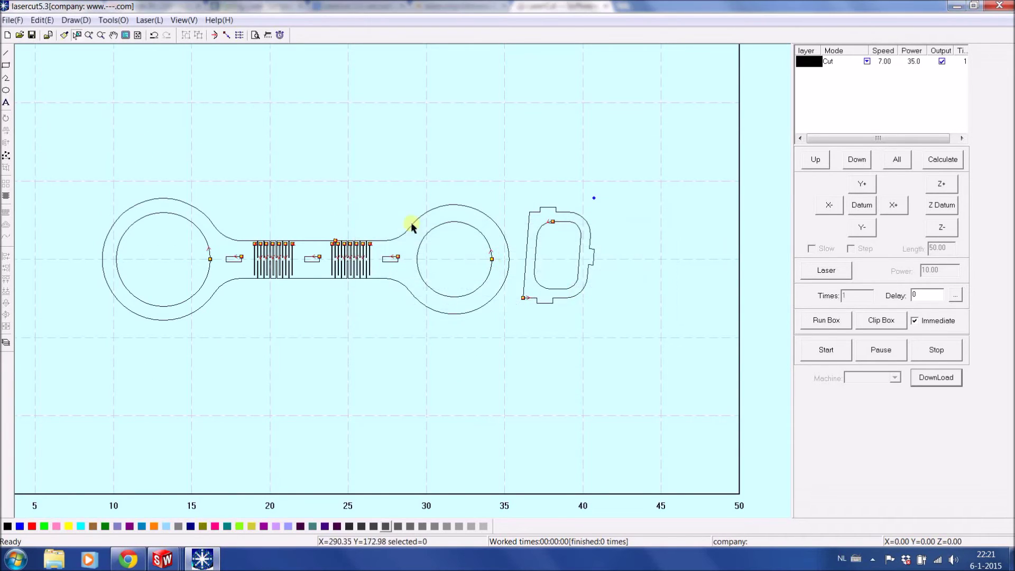
Simulate the laser's cut route over all the cup holder contours
{"action": "left_click", "coordinate": [149, 20]}
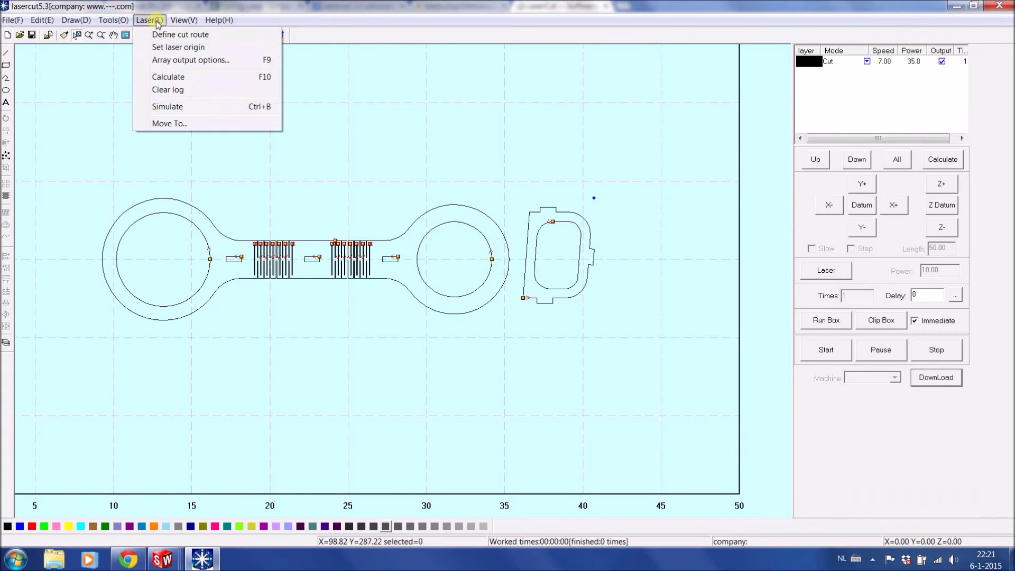
{"action": "left_click", "coordinate": [167, 107]}
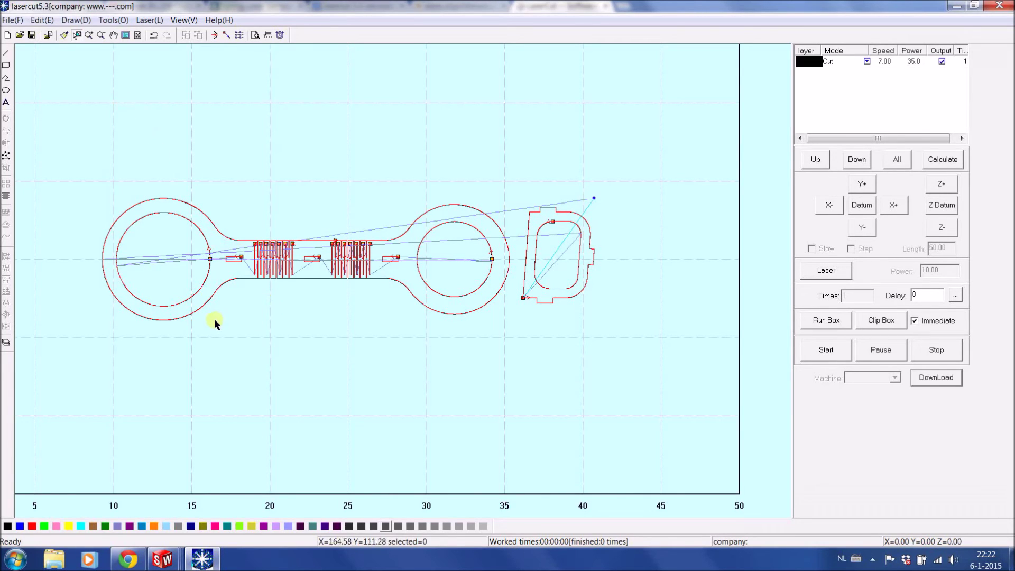
Zoom to fit and move the dumbbell's outer contour onto a new blue layer
{"action": "scroll", "coordinate": [217, 312], "scroll_direction": "up", "scroll_amount": 3}
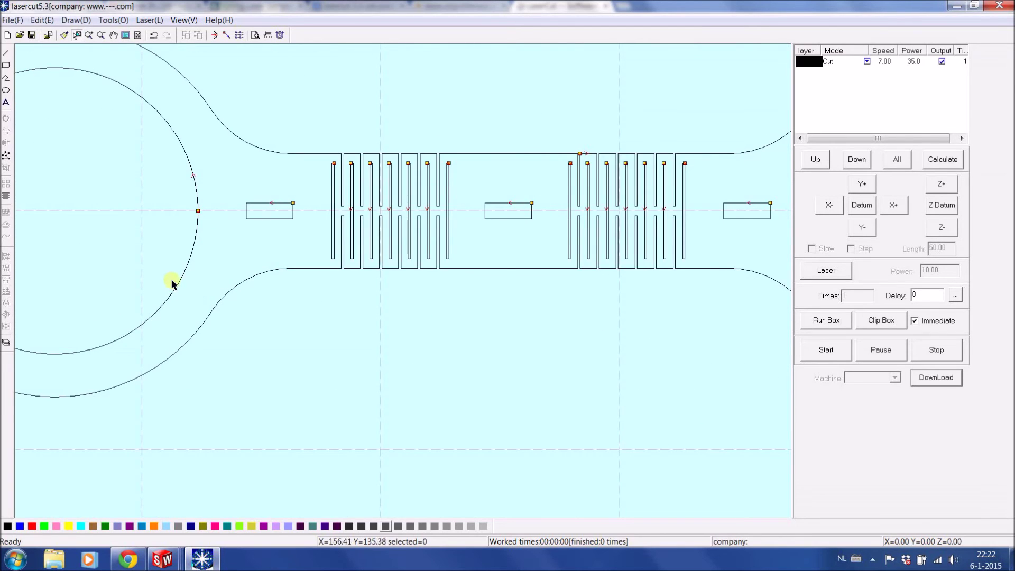
{"action": "scroll", "coordinate": [343, 307], "scroll_direction": "down", "scroll_amount": 4}
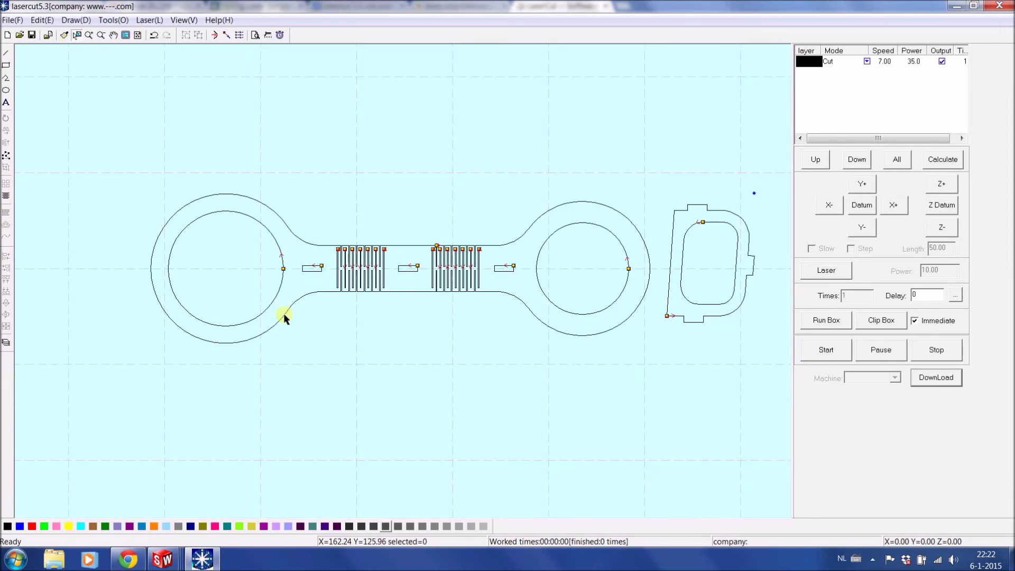
{"action": "left_click", "coordinate": [284, 312]}
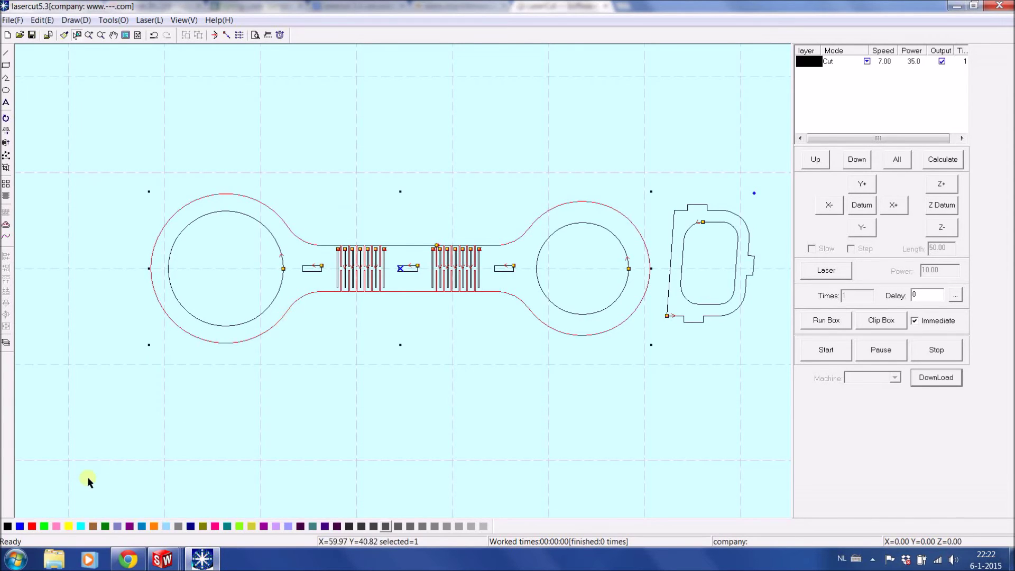
{"action": "left_click", "coordinate": [20, 525]}
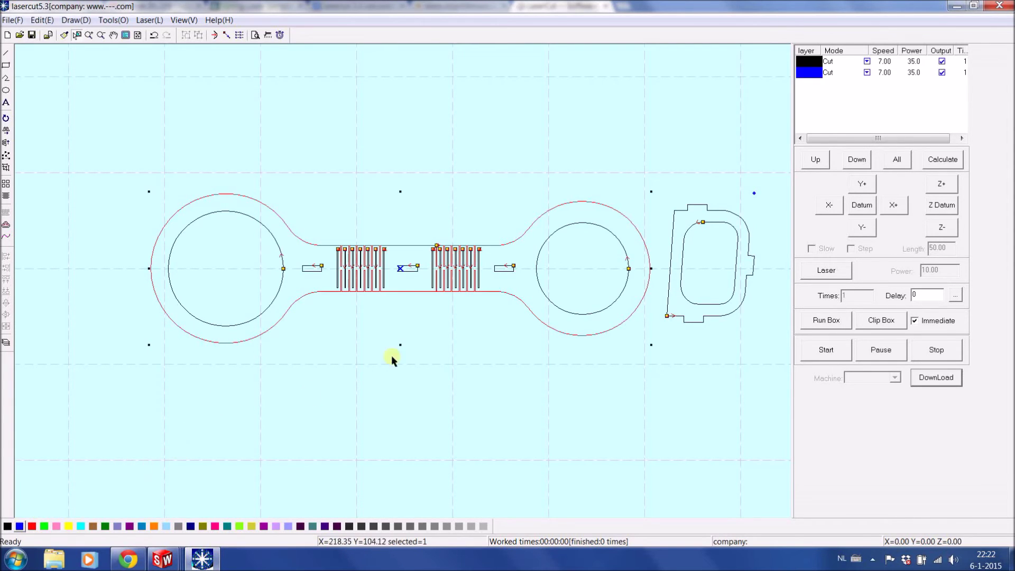
{"action": "left_click", "coordinate": [689, 333]}
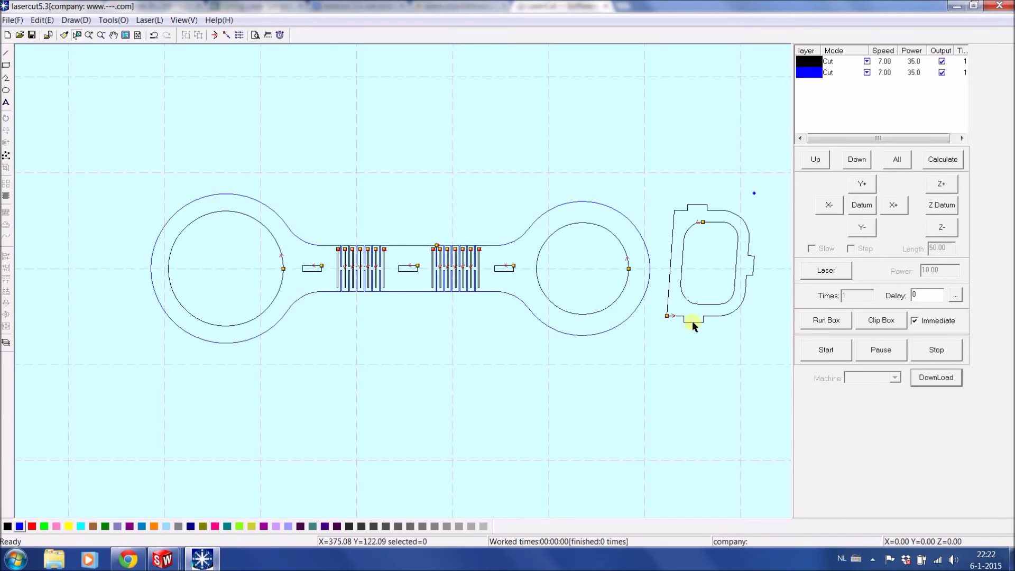
Select the D-shaped piece's outer contour and move the blue layer above the black one
{"action": "left_click", "coordinate": [692, 321]}
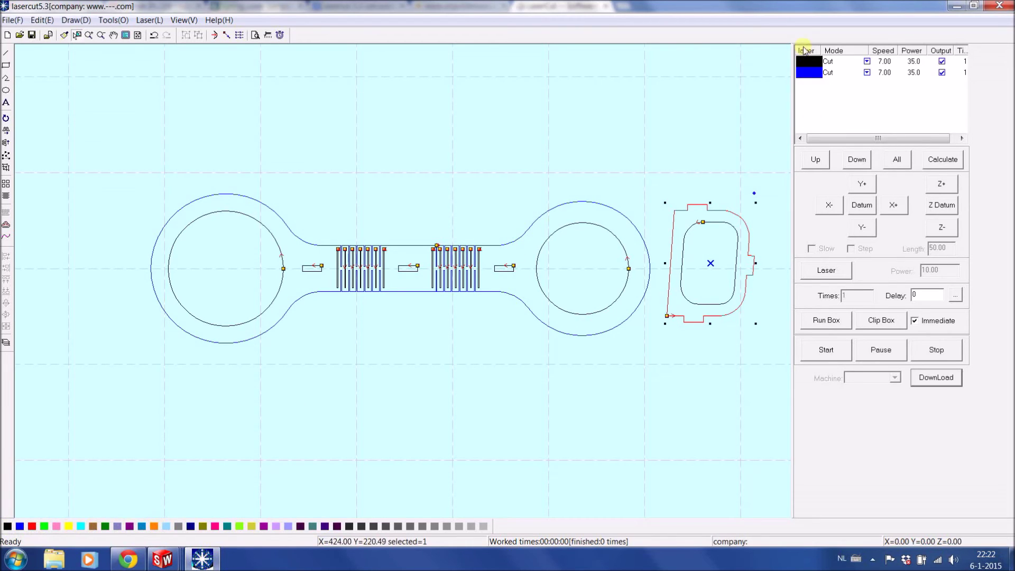
{"action": "left_click", "coordinate": [816, 72]}
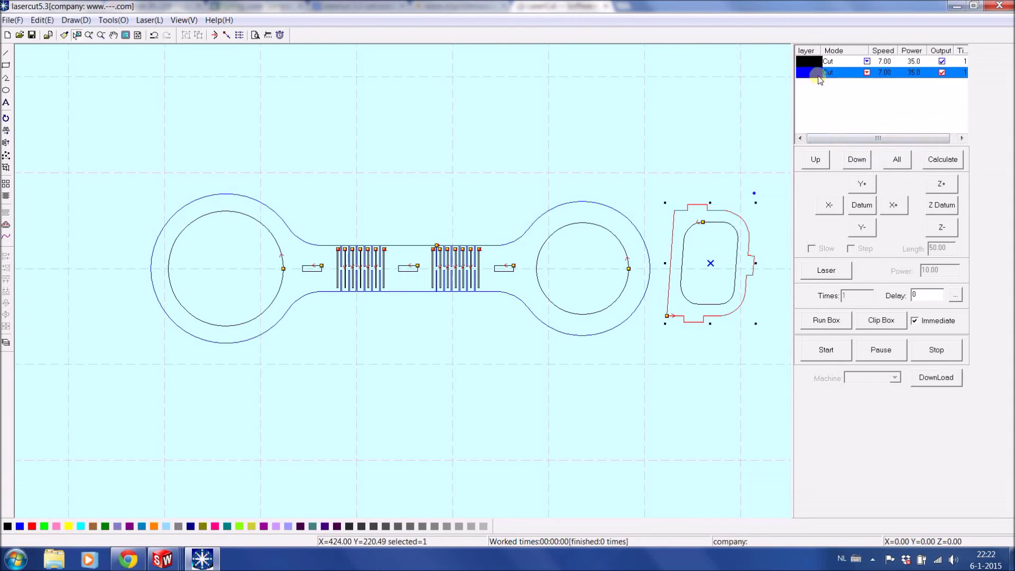
{"action": "left_click", "coordinate": [816, 160]}
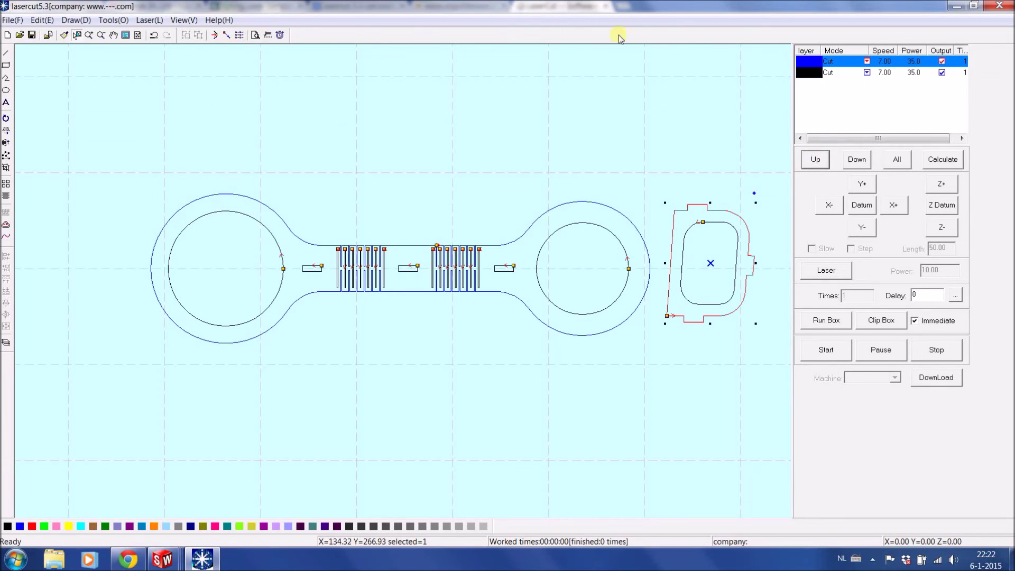
Keep the blue layer's mode as Cut and open its cut settings (speed 7.00, power 35.00)
{"action": "left_click", "coordinate": [829, 62]}
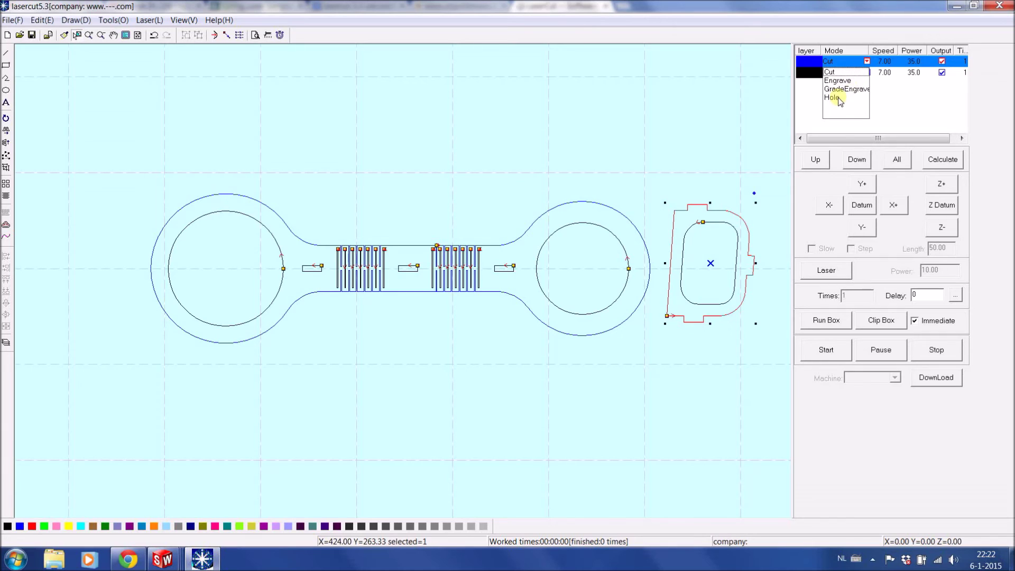
{"action": "left_click", "coordinate": [741, 150]}
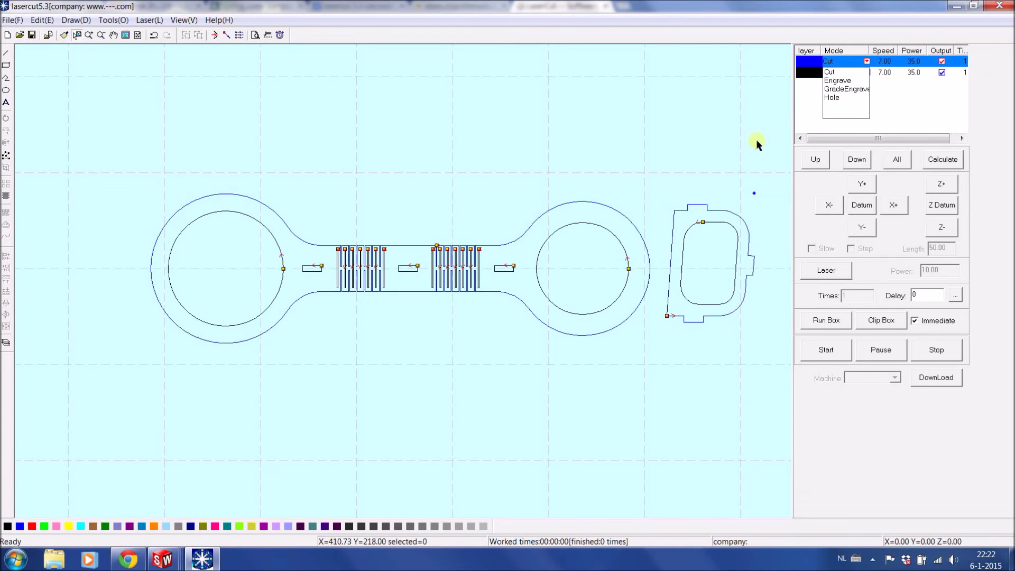
{"action": "left_click", "coordinate": [830, 76]}
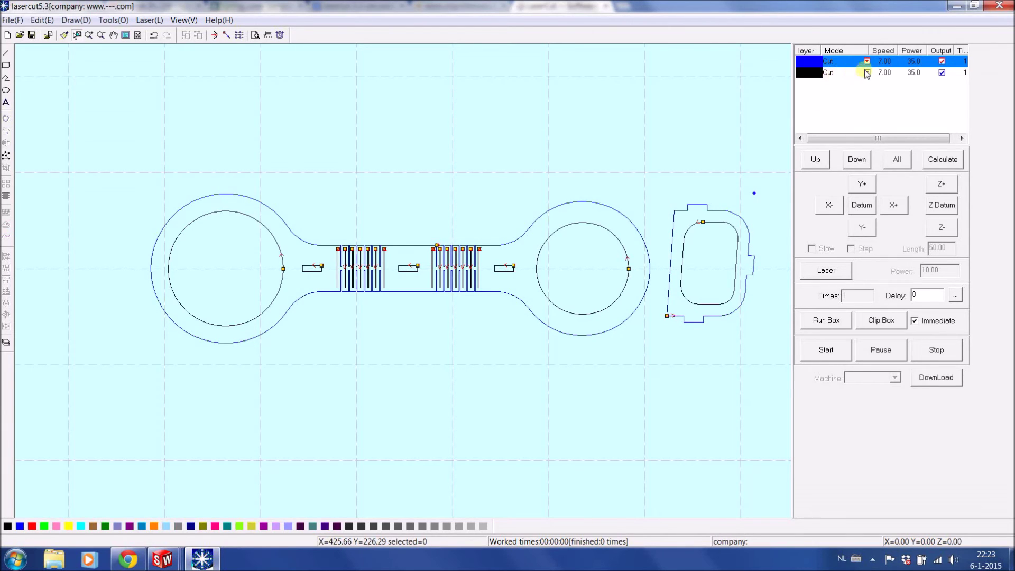
{"action": "double_click", "coordinate": [892, 62]}
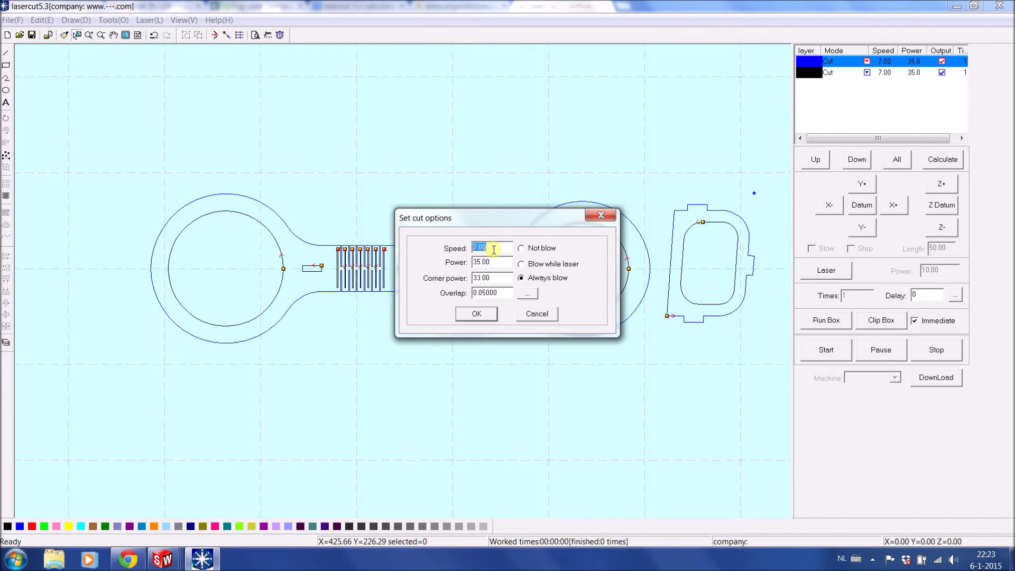
Review the advanced Overlap settings and confirm the blue layer's cut options at speed 7.00, power 35.00
{"action": "left_click", "coordinate": [526, 292]}
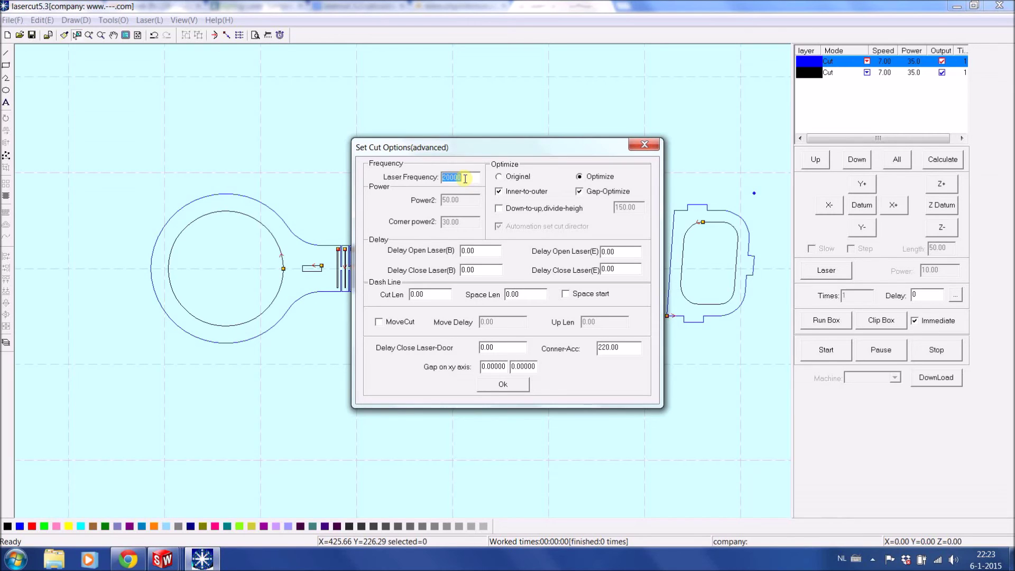
{"action": "left_click", "coordinate": [498, 366]}
{"action": "left_click", "coordinate": [505, 388]}
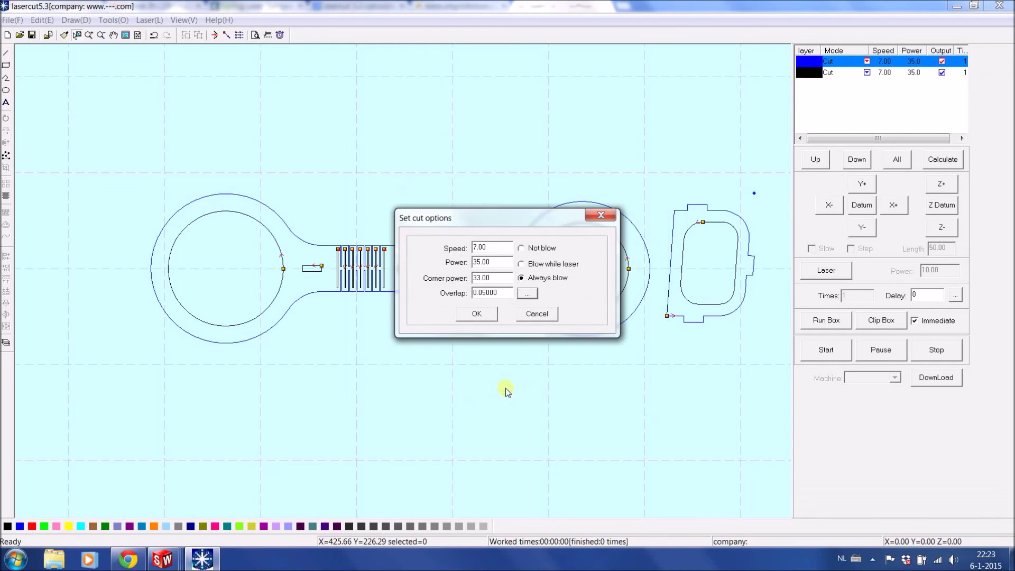
{"action": "left_click", "coordinate": [479, 315]}
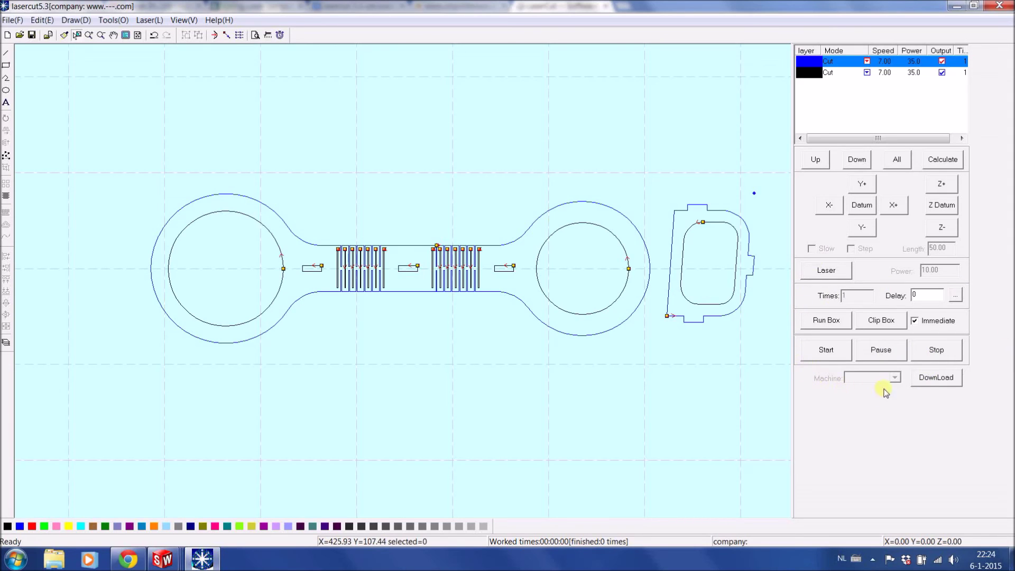
Download the job to the laser, dismissing the colour-scheme prompt and communication timeout error
{"action": "left_click", "coordinate": [937, 379]}
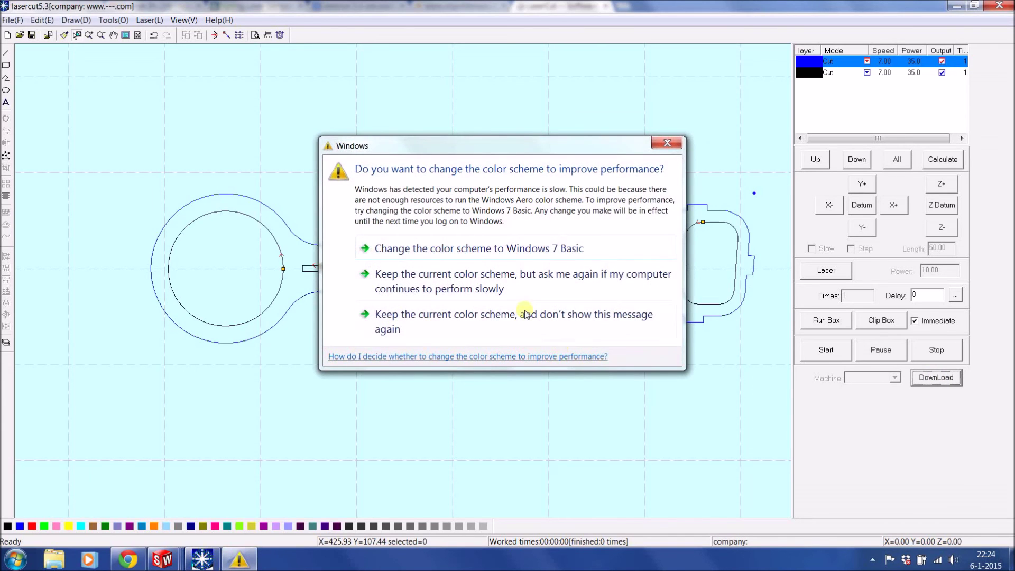
{"action": "left_click", "coordinate": [666, 143]}
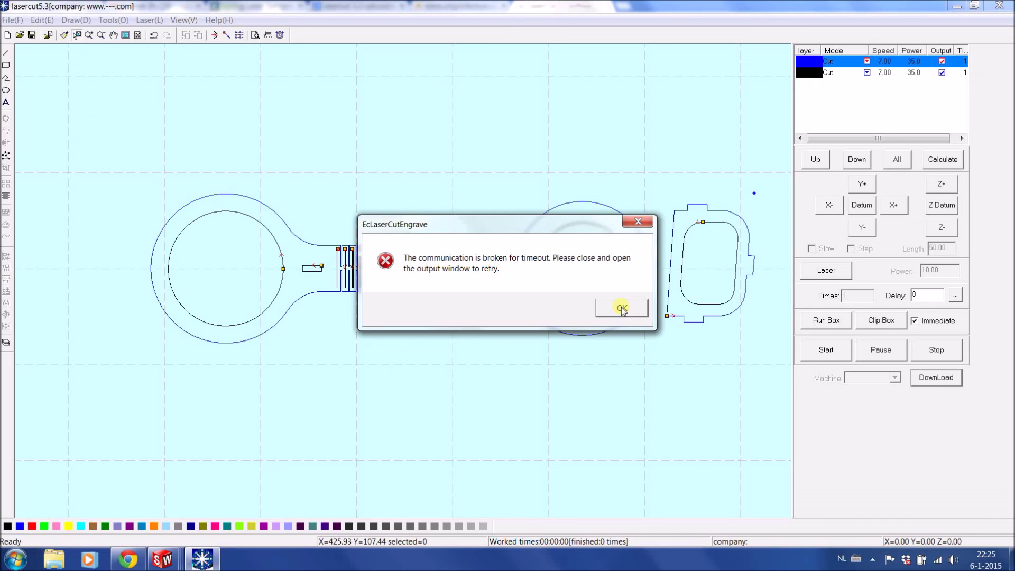
{"action": "left_click", "coordinate": [621, 307]}
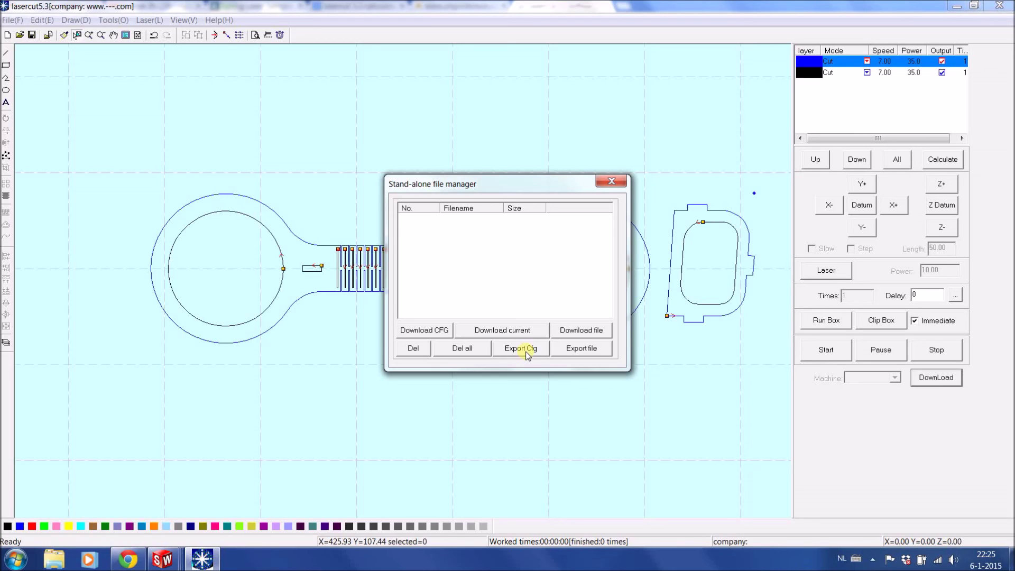
Close the empty Stand-alone file manager to return to the cup holder drawing
{"action": "left_click", "coordinate": [611, 183]}
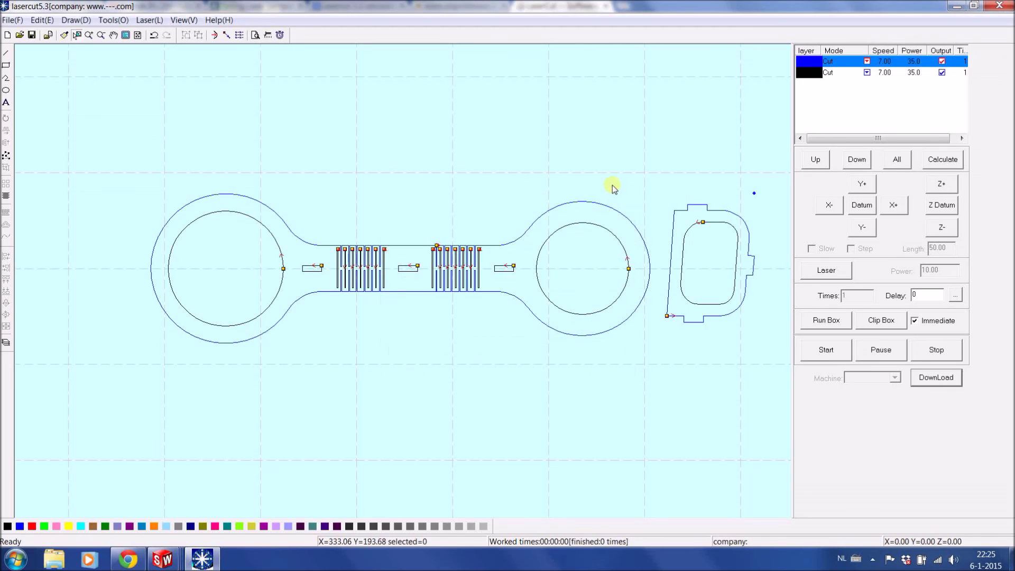